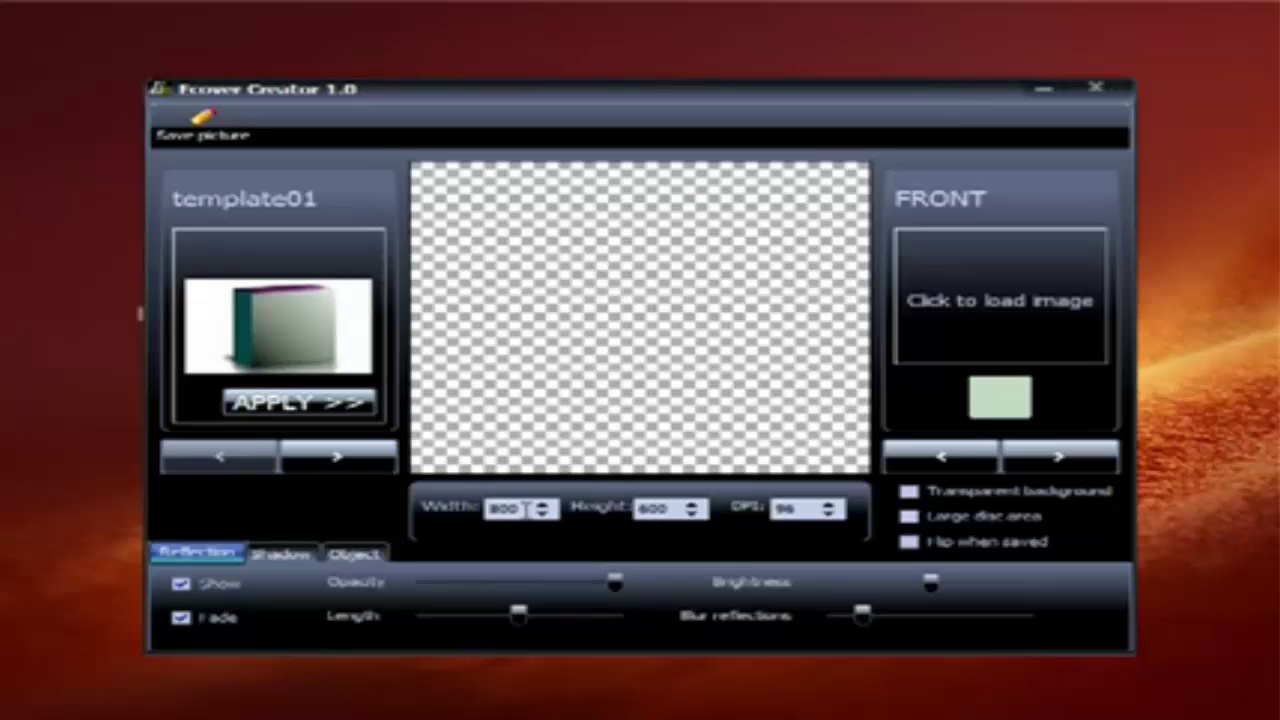
Change the output image width from 800 to 600 and the DPI from 96 to 300
{"action": "double_click", "coordinate": [524, 508]}
{"action": "type", "text": "600"}
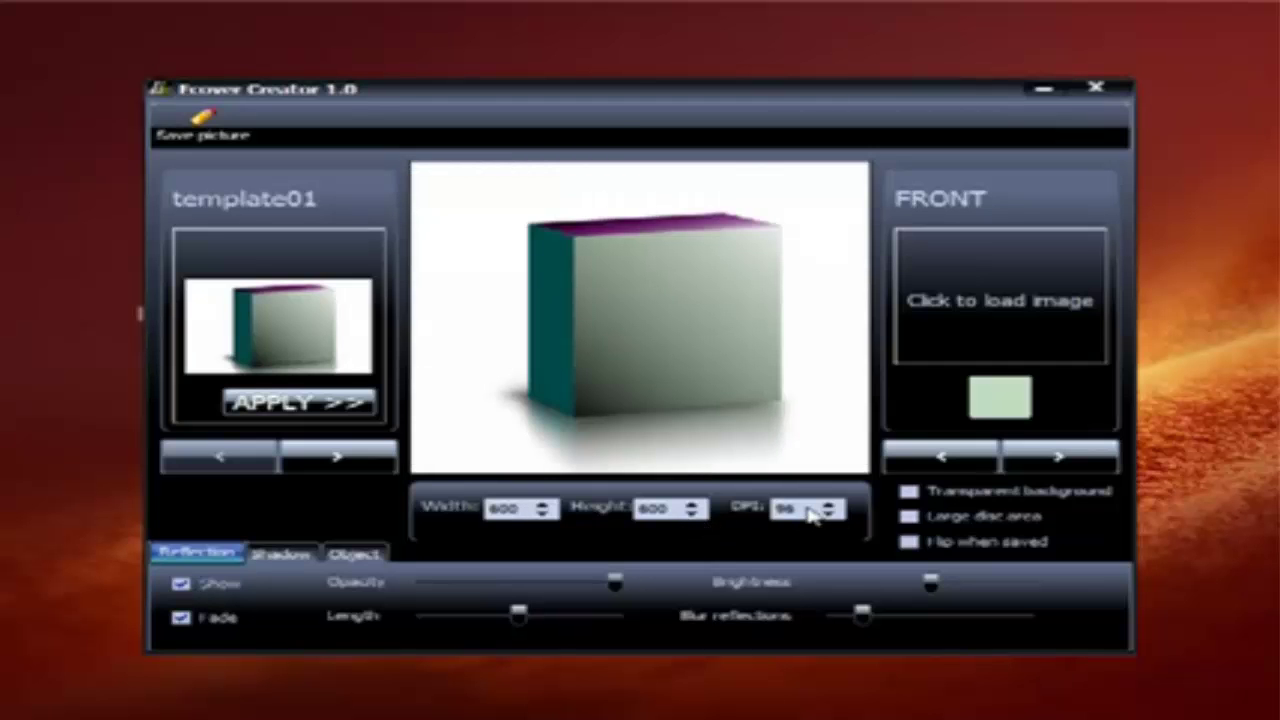
{"action": "double_click", "coordinate": [808, 510]}
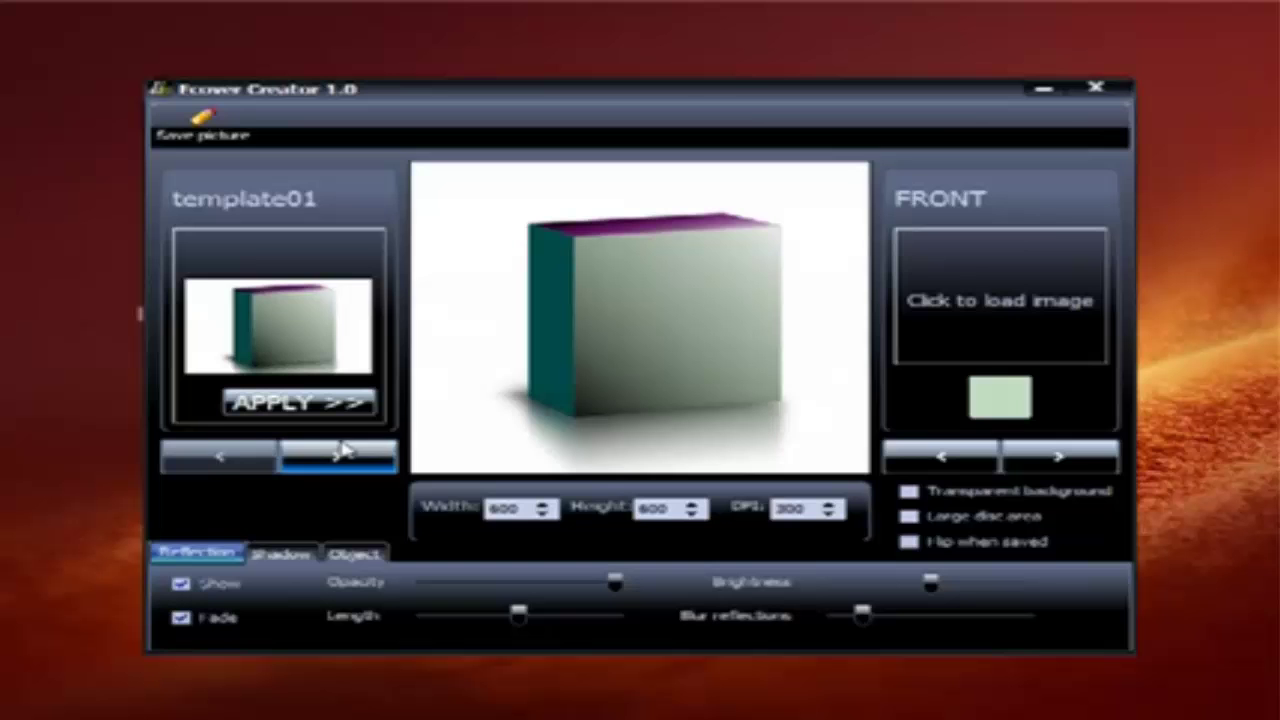
Load the front image onto the FRONT face and the spine image onto the SIDE face
{"action": "left_click", "coordinate": [979, 307]}
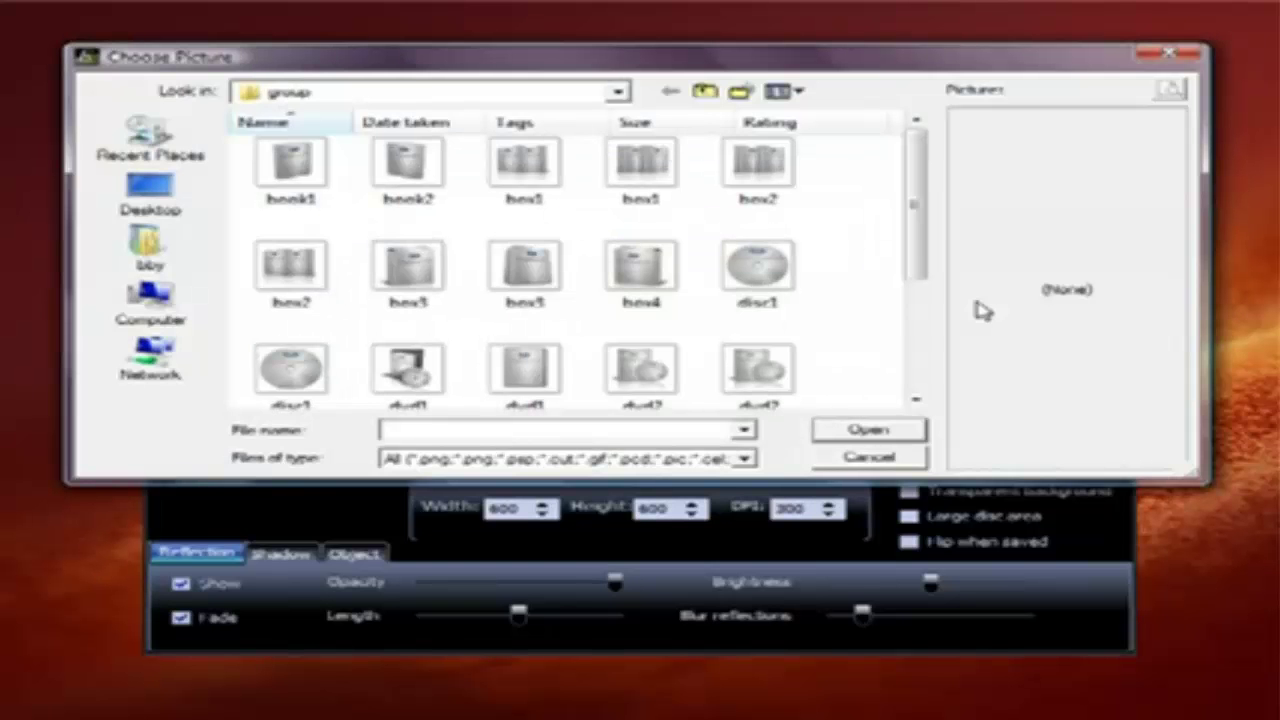
{"action": "left_click_drag", "start_coordinate": [913, 248], "coordinate": [918, 318]}
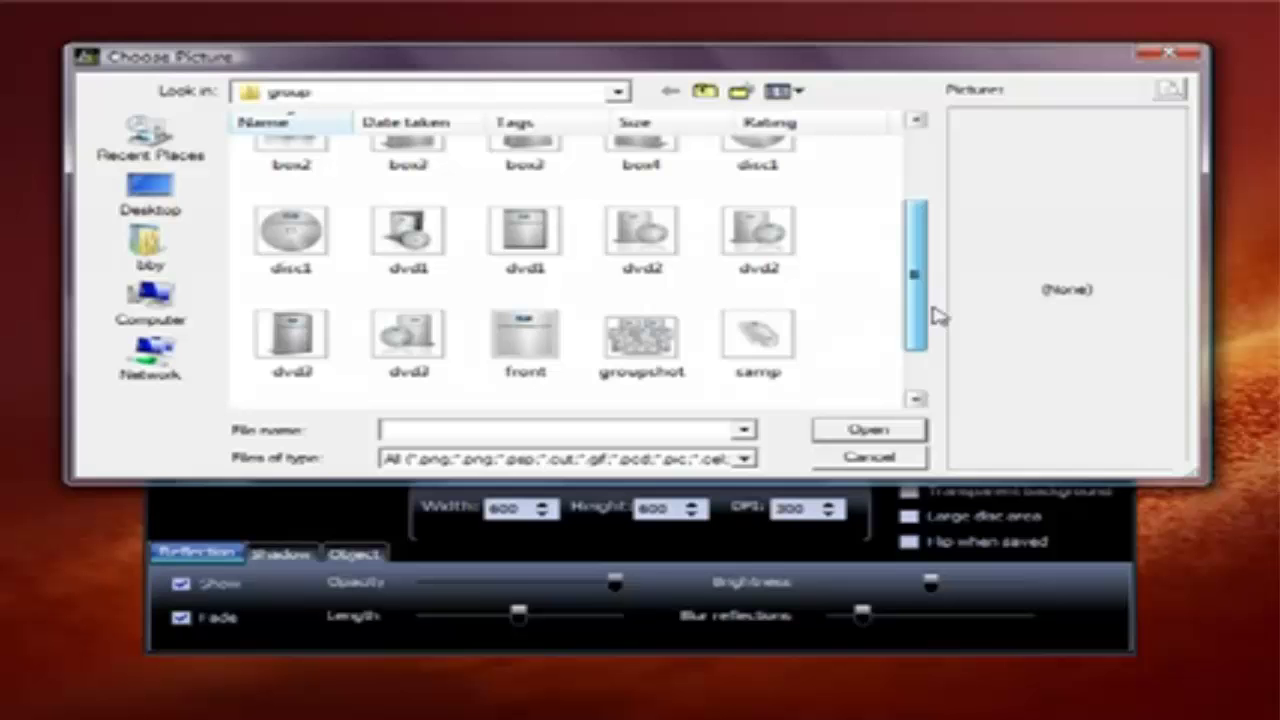
{"action": "double_click", "coordinate": [528, 342]}
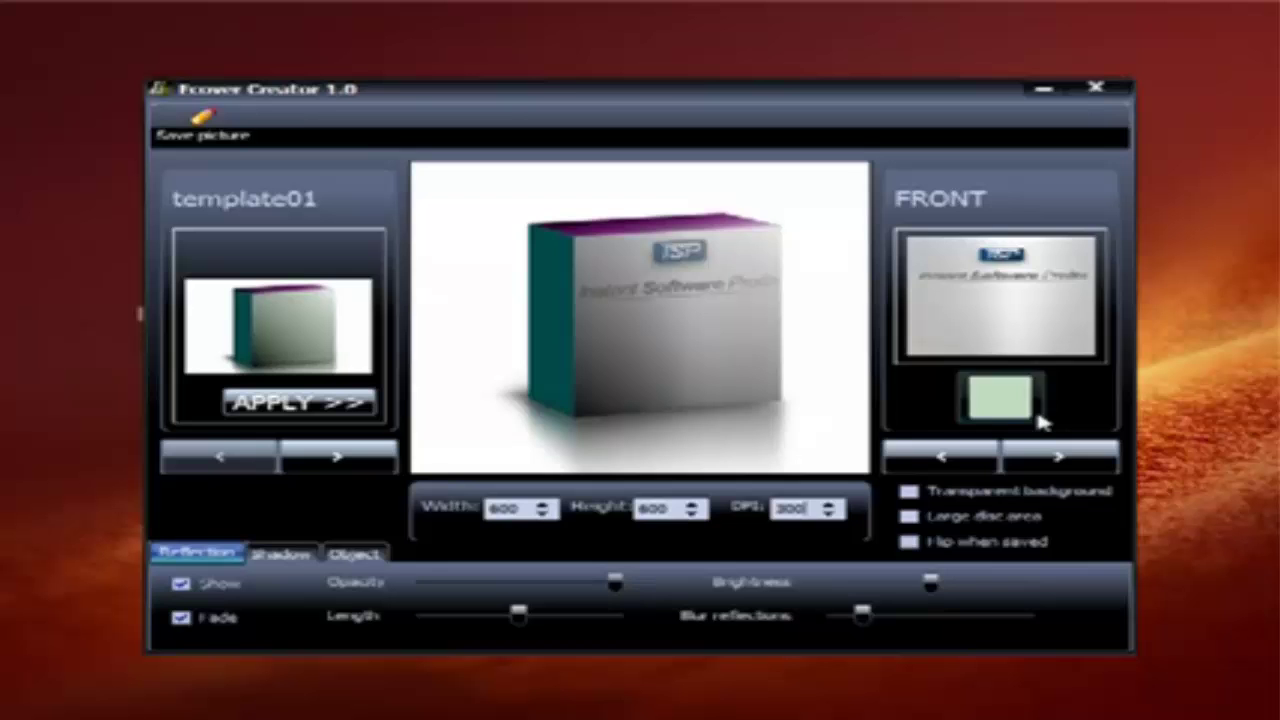
{"action": "left_click", "coordinate": [1045, 457]}
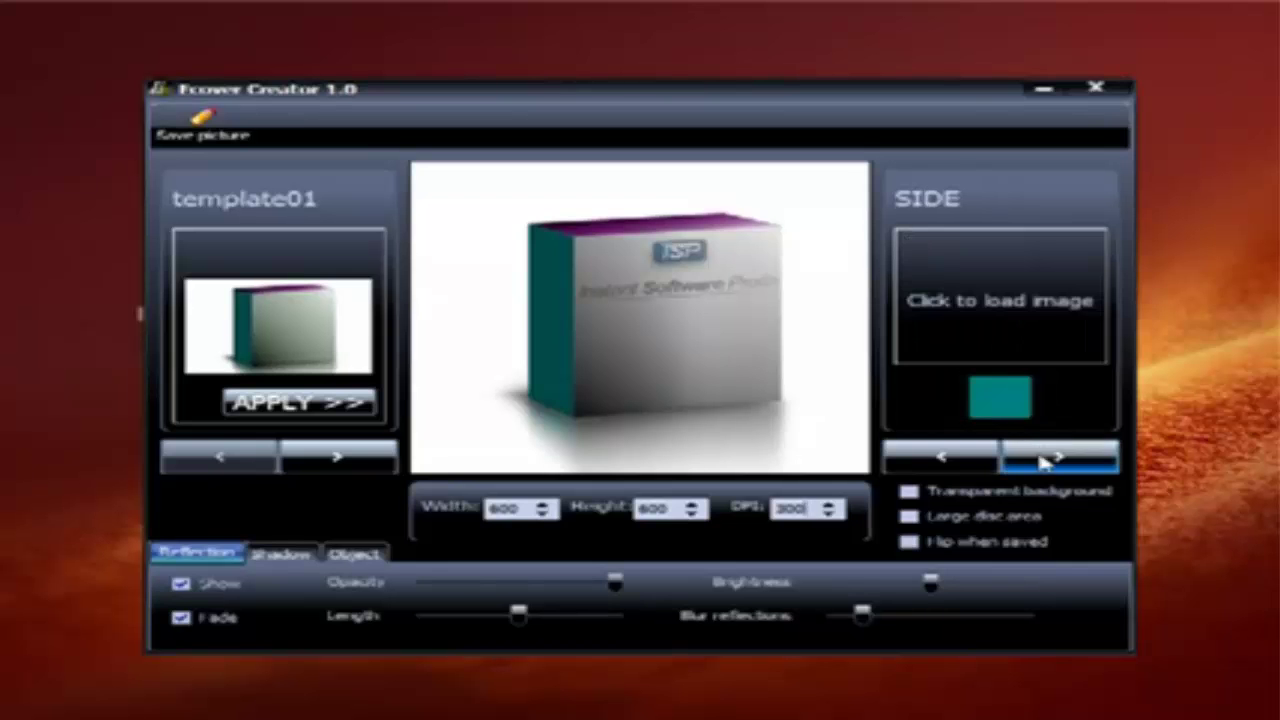
{"action": "left_click", "coordinate": [1010, 308]}
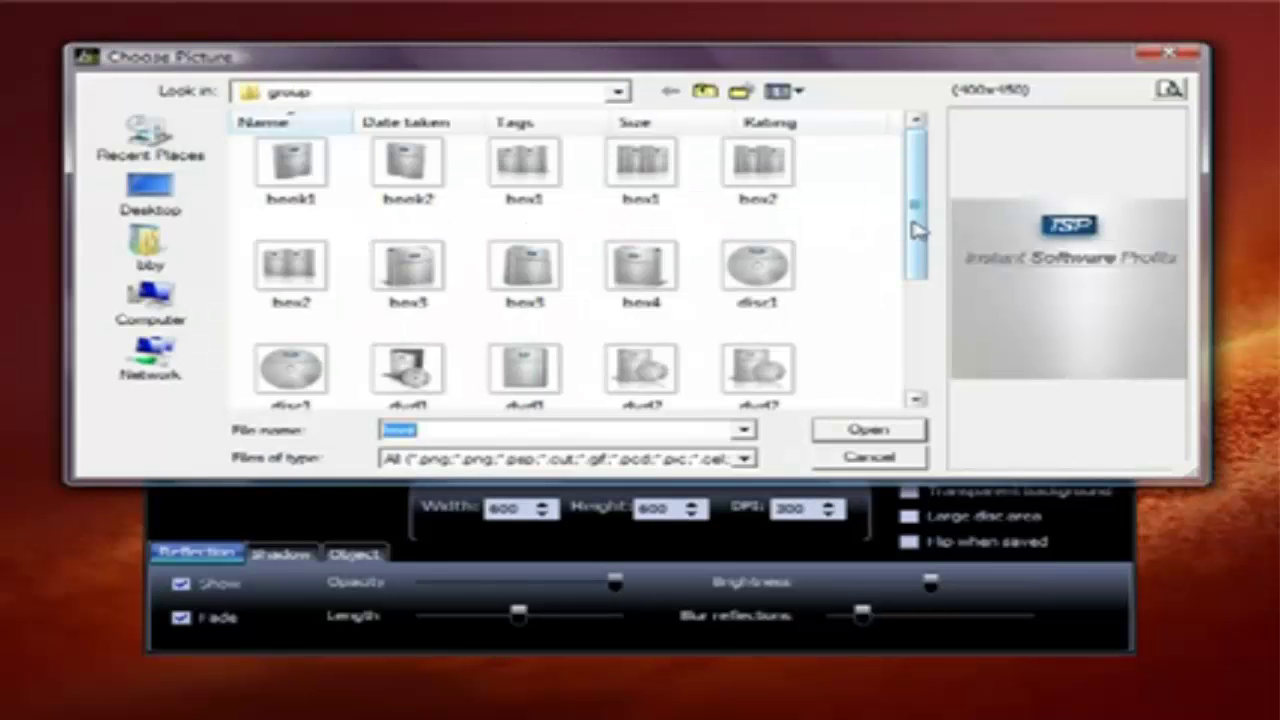
{"action": "left_click_drag", "start_coordinate": [918, 230], "coordinate": [929, 351]}
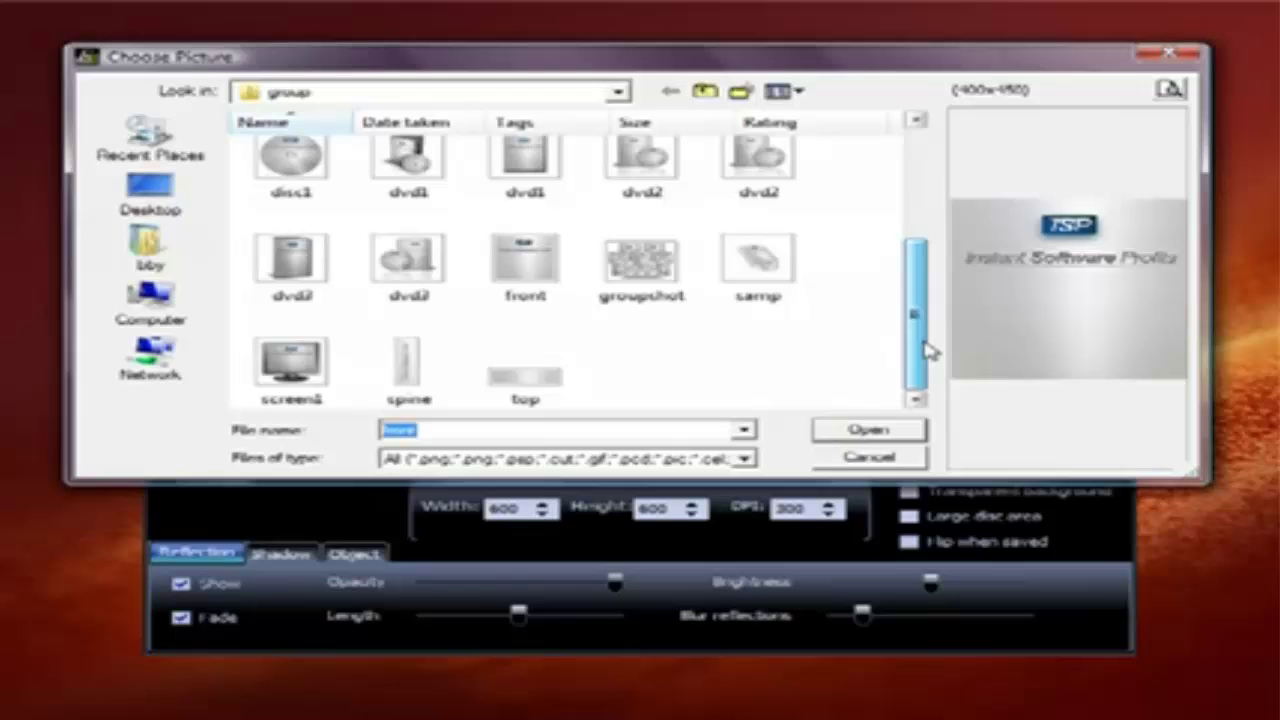
{"action": "double_click", "coordinate": [420, 372]}
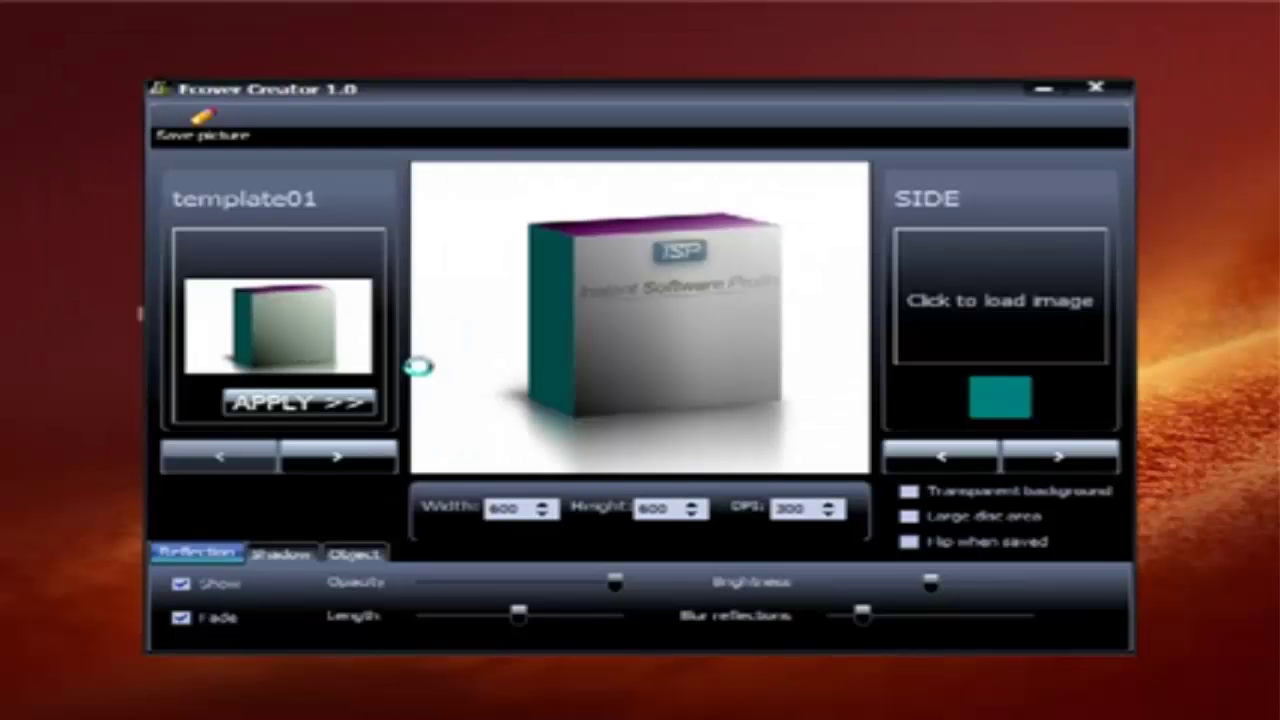
Load the top image onto the box's TOP face
{"action": "left_click", "coordinate": [1050, 460]}
{"action": "left_click", "coordinate": [1037, 320]}
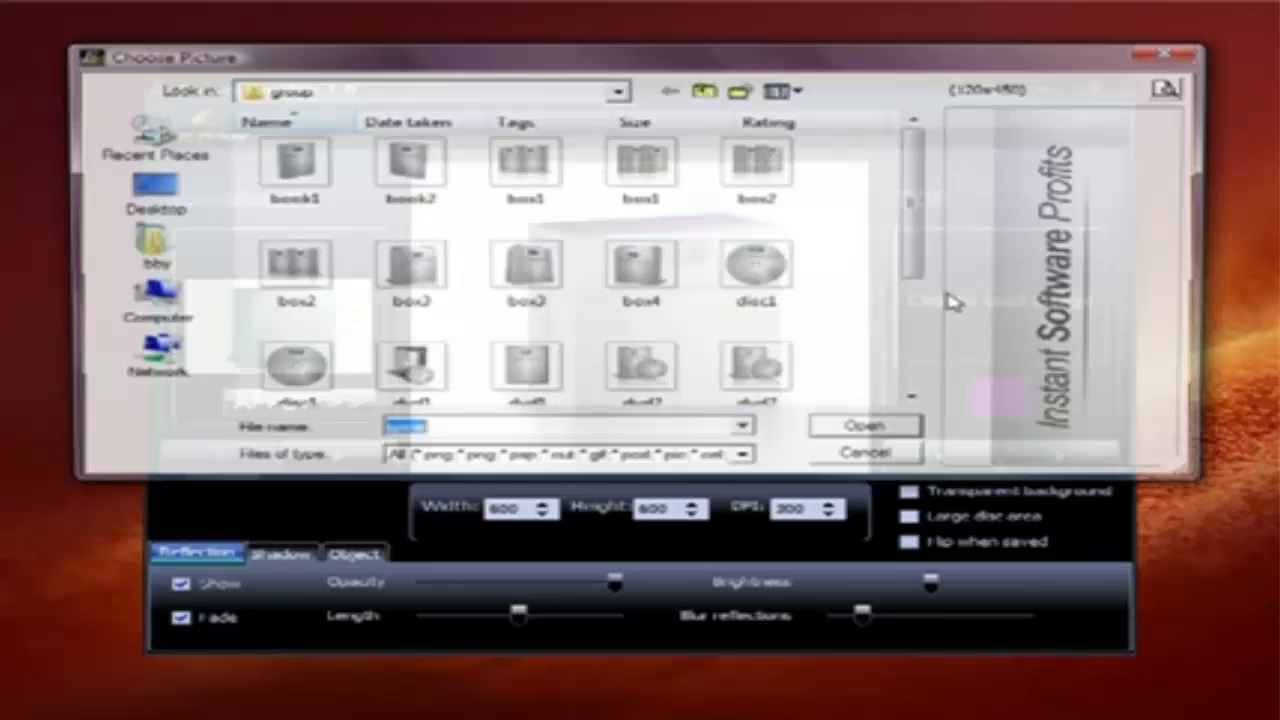
{"action": "left_click_drag", "start_coordinate": [920, 217], "coordinate": [928, 380]}
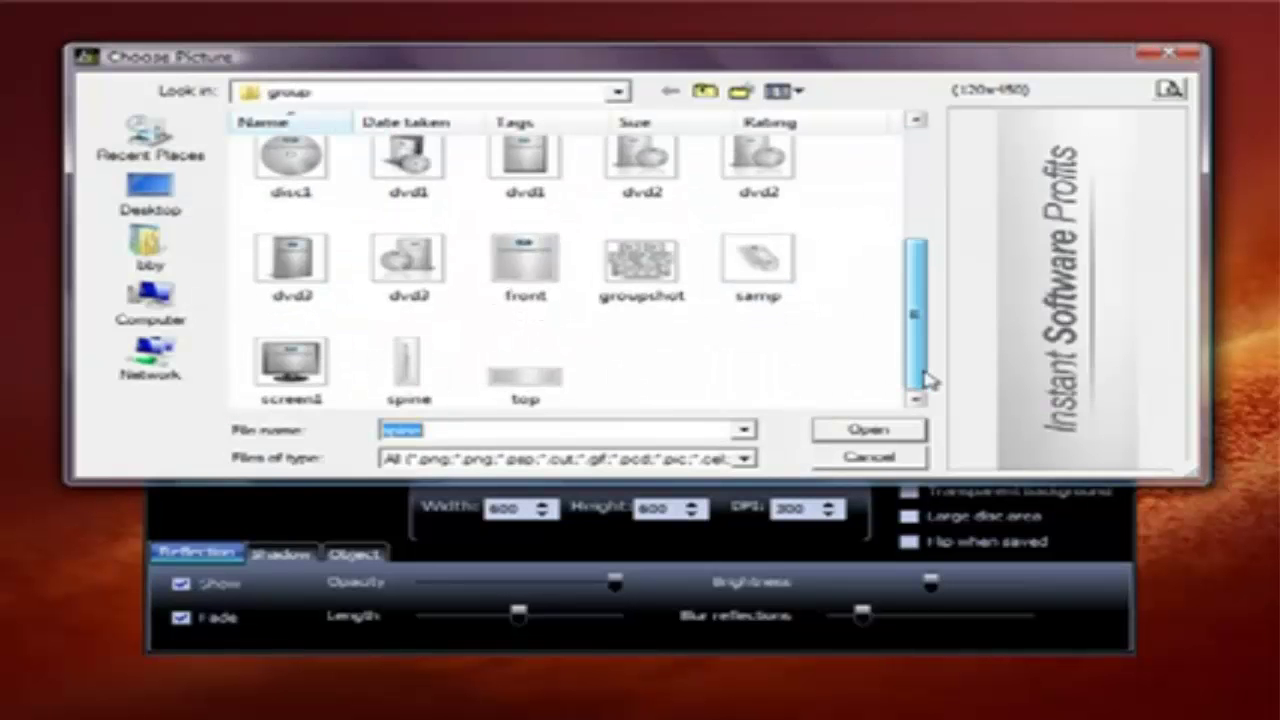
{"action": "double_click", "coordinate": [531, 378]}
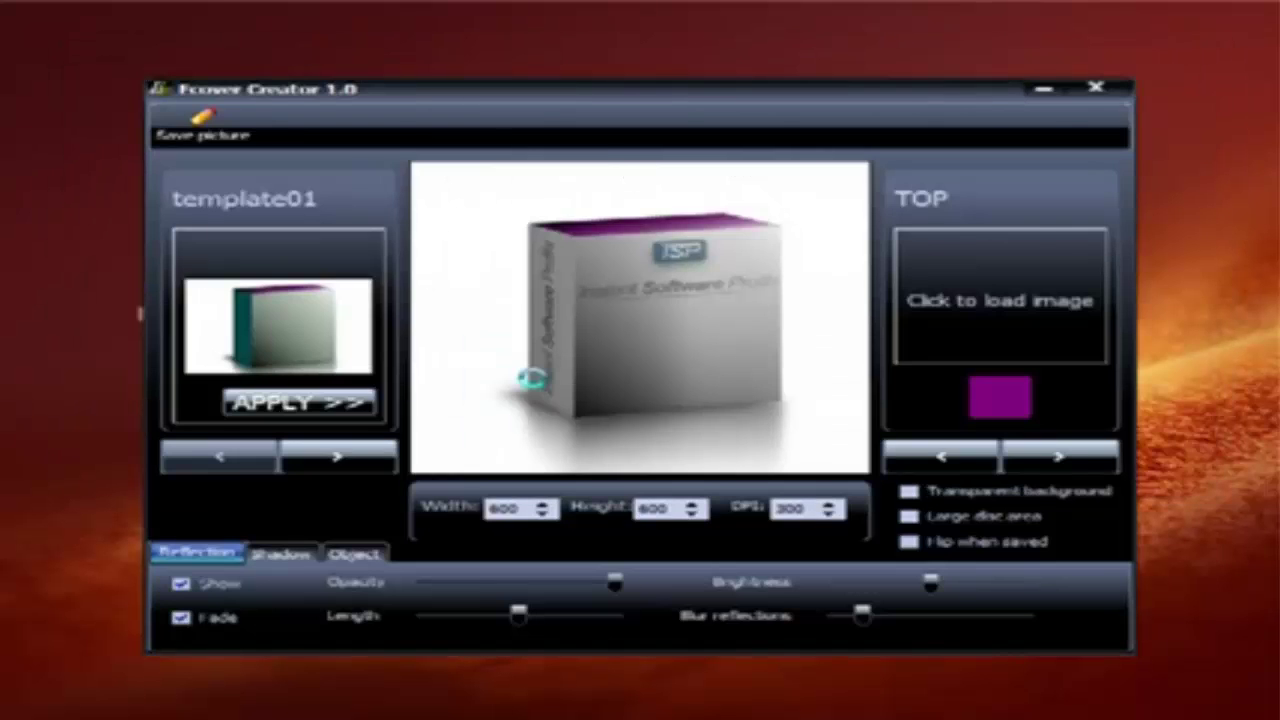
{"action": "left_click", "coordinate": [1062, 458]}
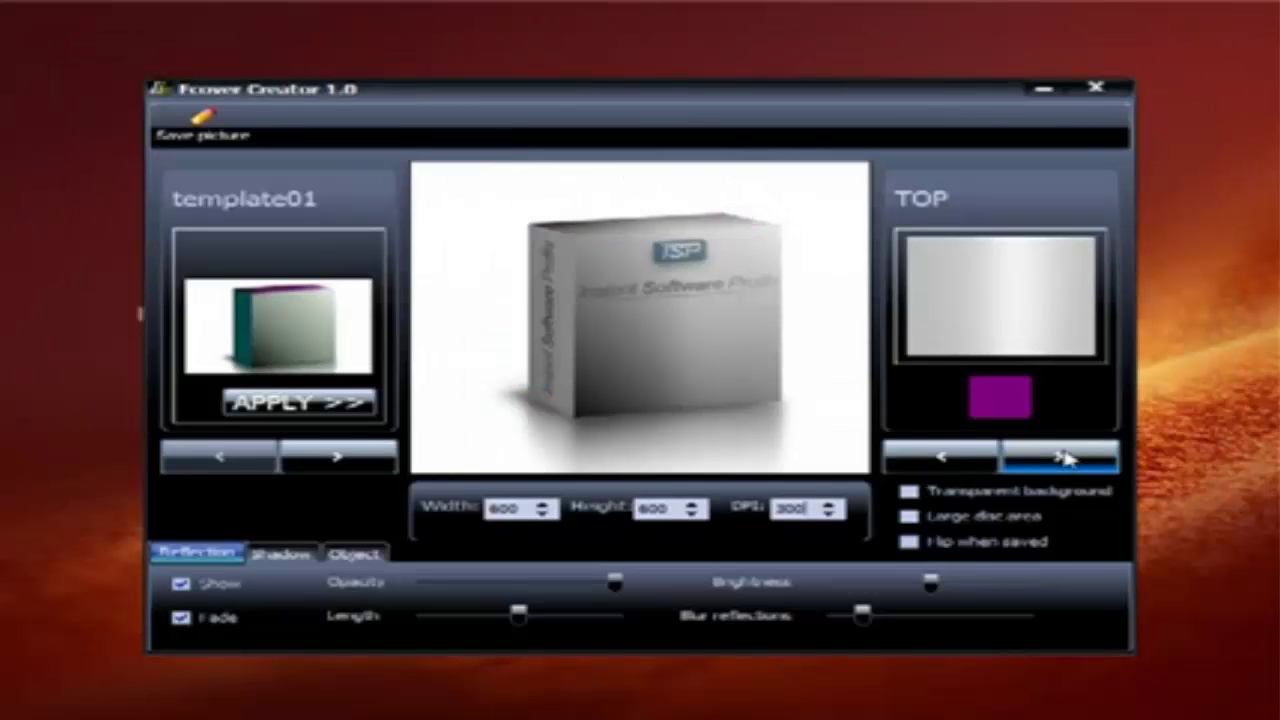
Load the front artwork image into the DISC slot
{"action": "left_click", "coordinate": [1064, 457]}
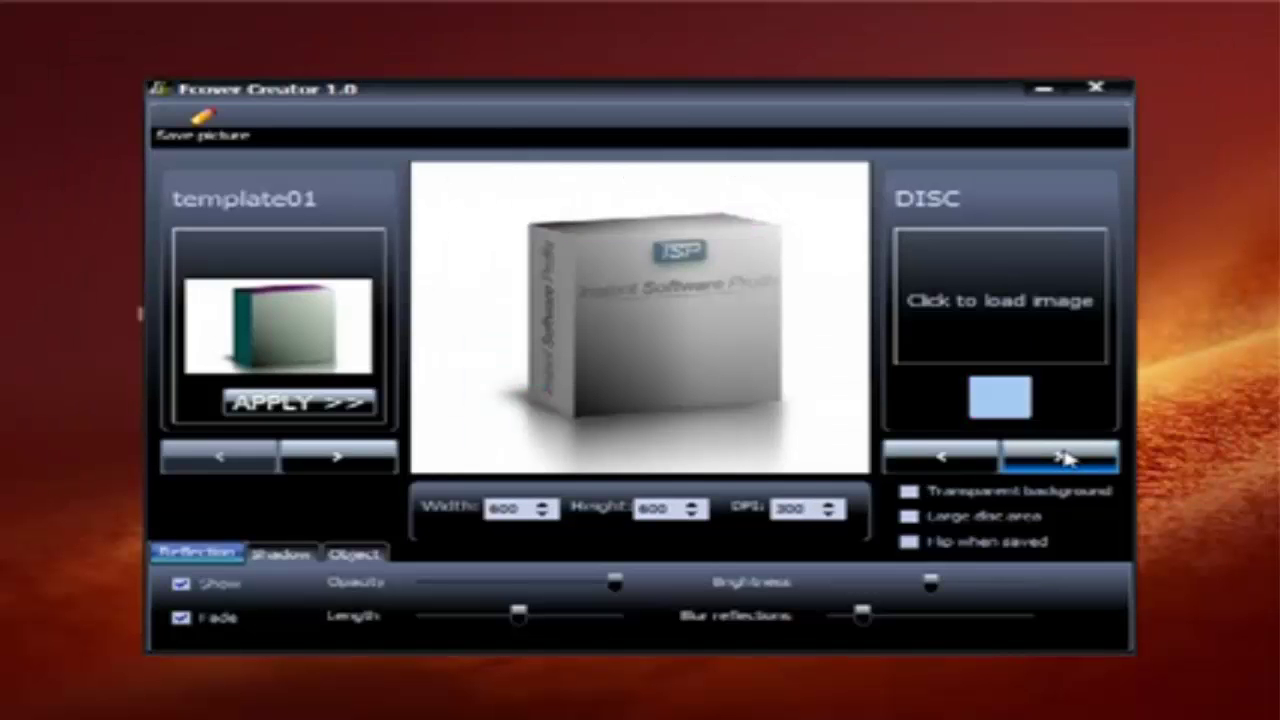
{"action": "left_click", "coordinate": [990, 296]}
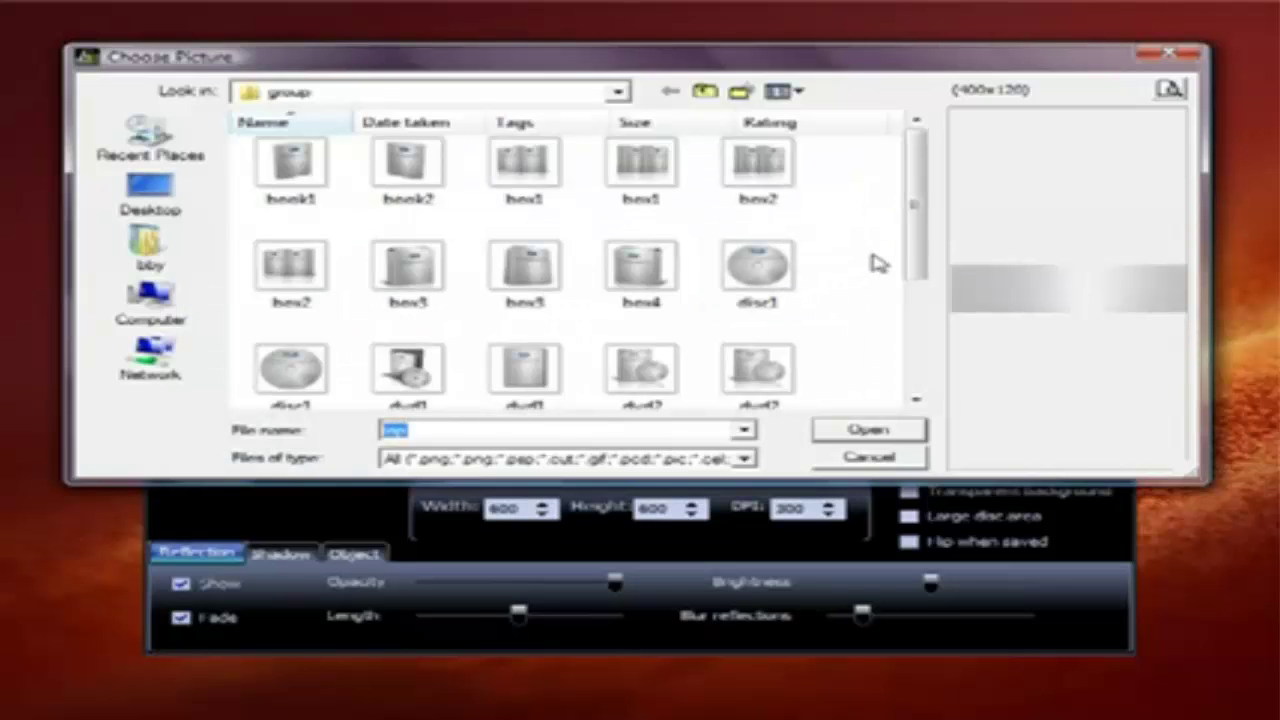
{"action": "left_click_drag", "start_coordinate": [914, 257], "coordinate": [940, 335]}
{"action": "double_click", "coordinate": [541, 336]}
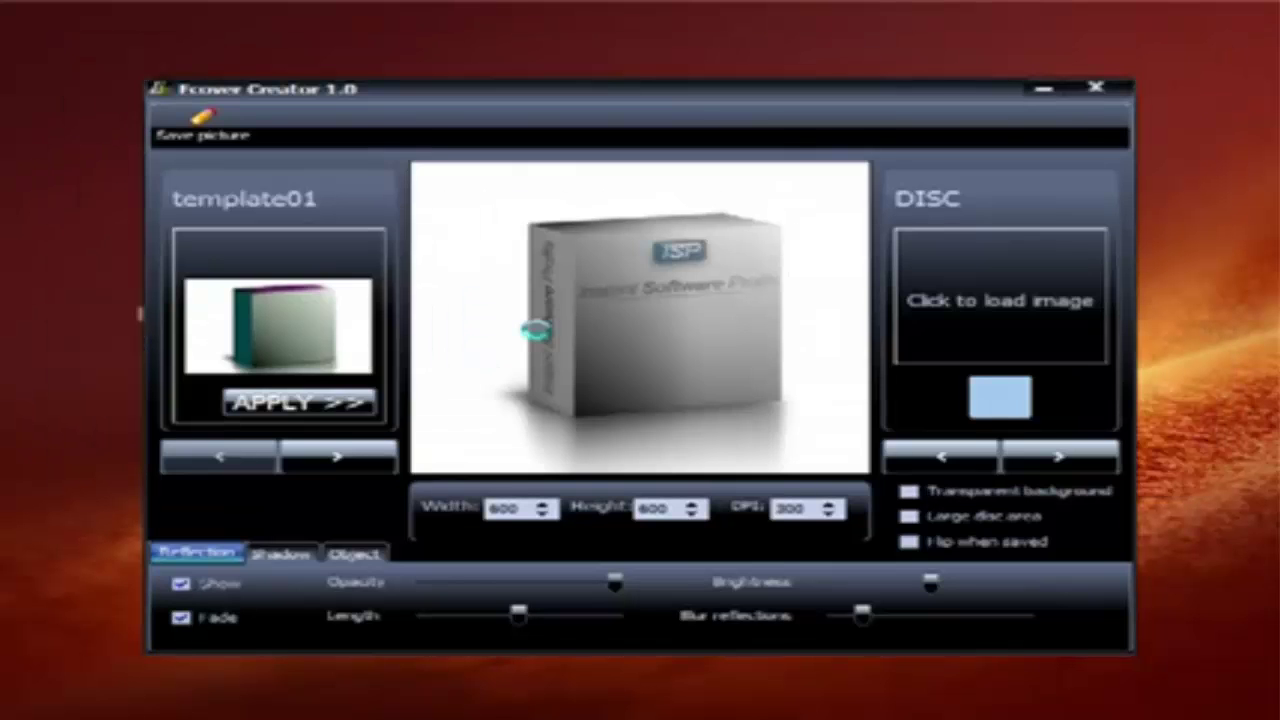
Load the front artwork image into the FRONT 2 slot
{"action": "left_click", "coordinate": [1058, 462]}
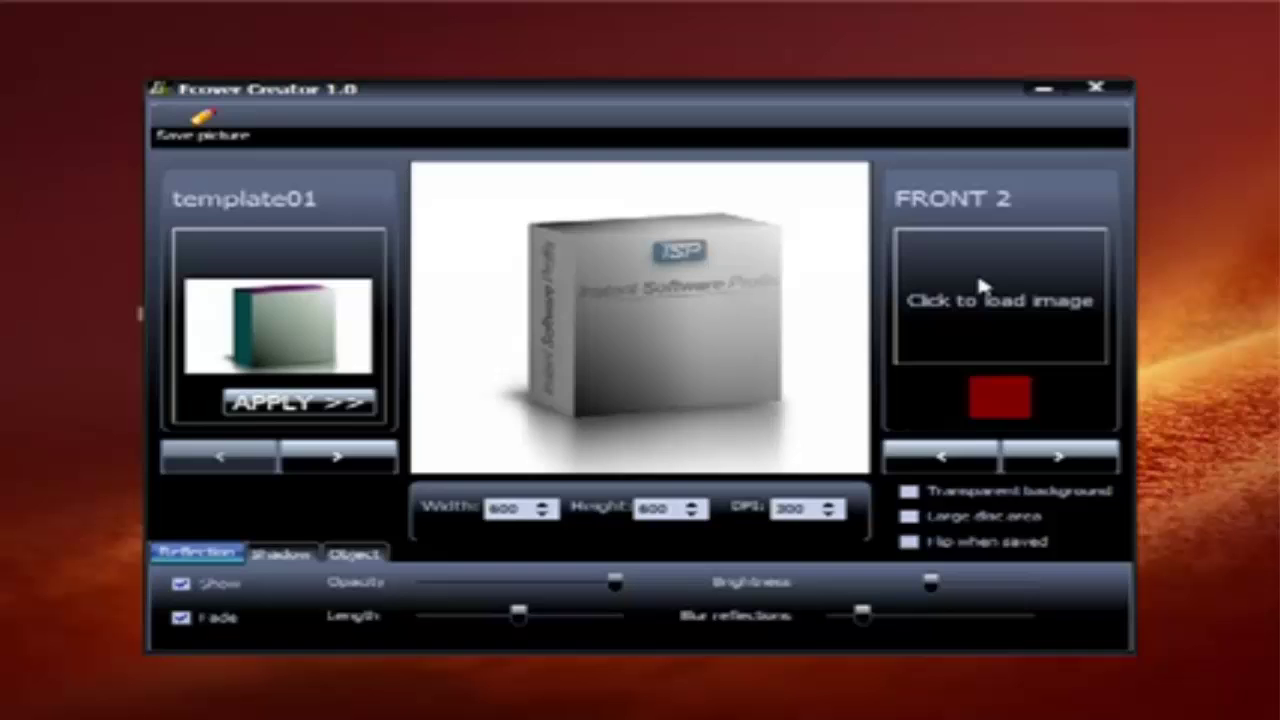
{"action": "left_click", "coordinate": [980, 283]}
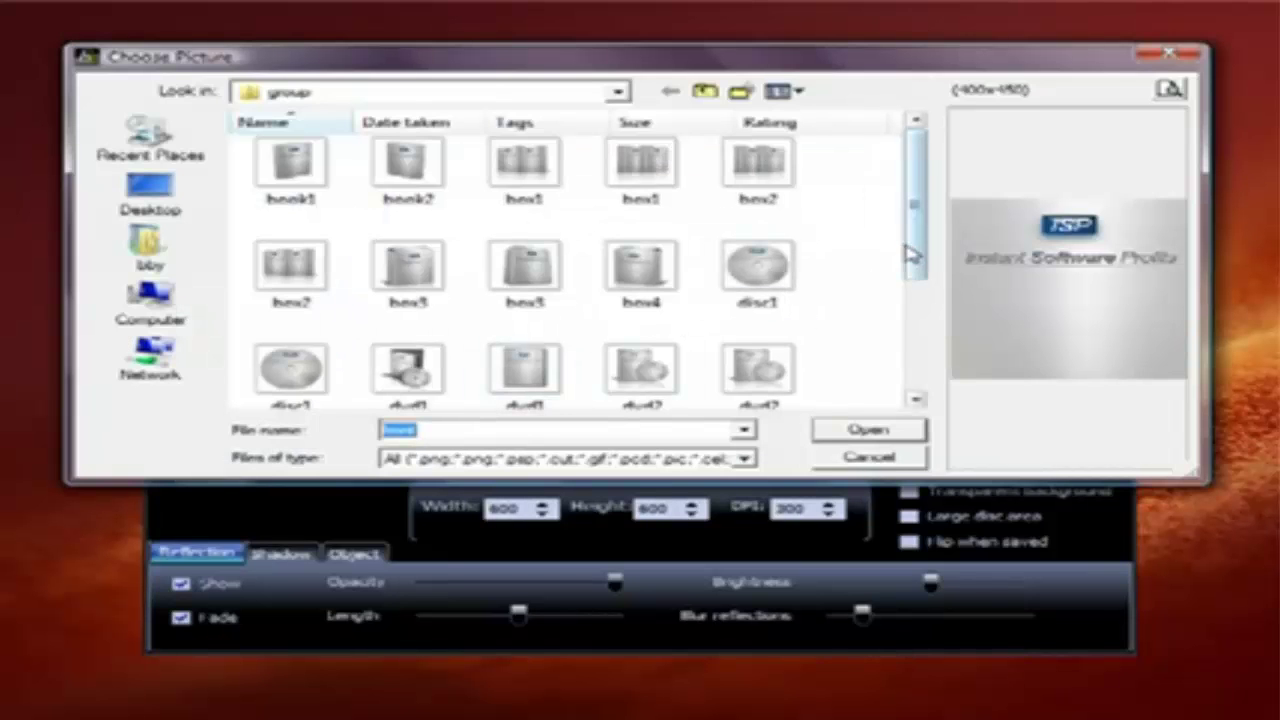
{"action": "left_click_drag", "start_coordinate": [911, 257], "coordinate": [920, 357]}
{"action": "double_click", "coordinate": [532, 280]}
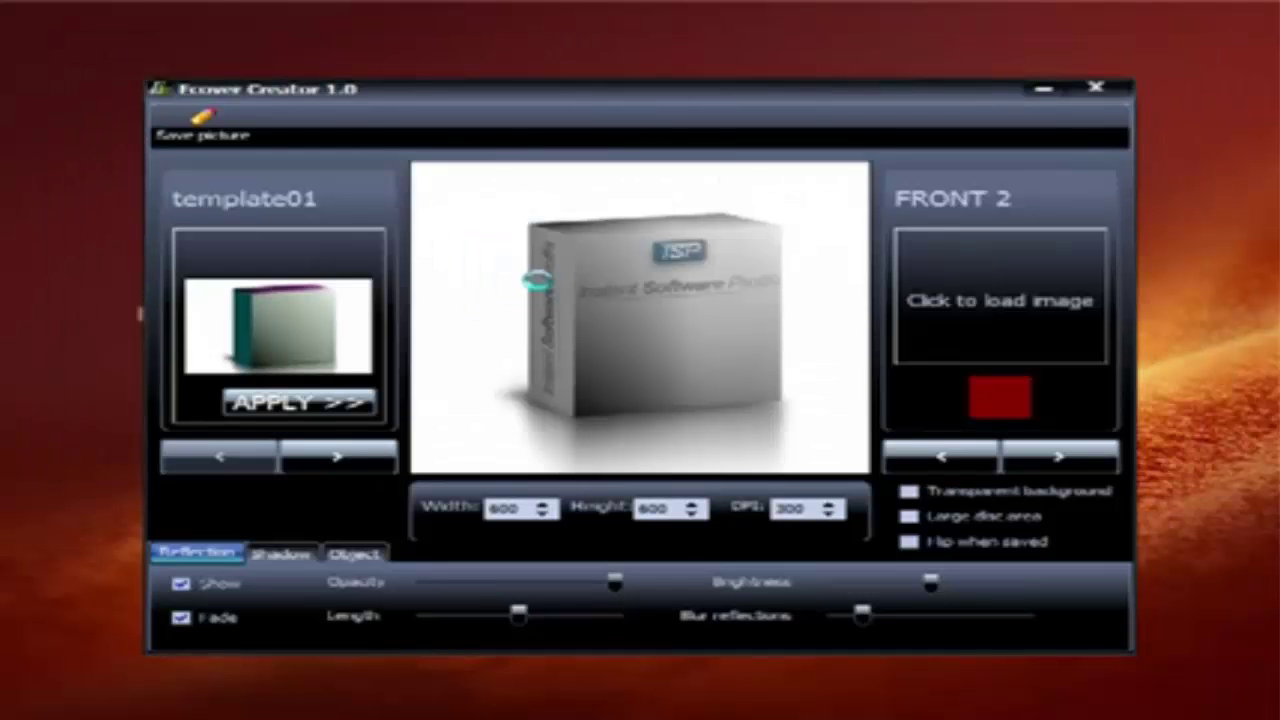
{"action": "left_click", "coordinate": [1064, 457]}
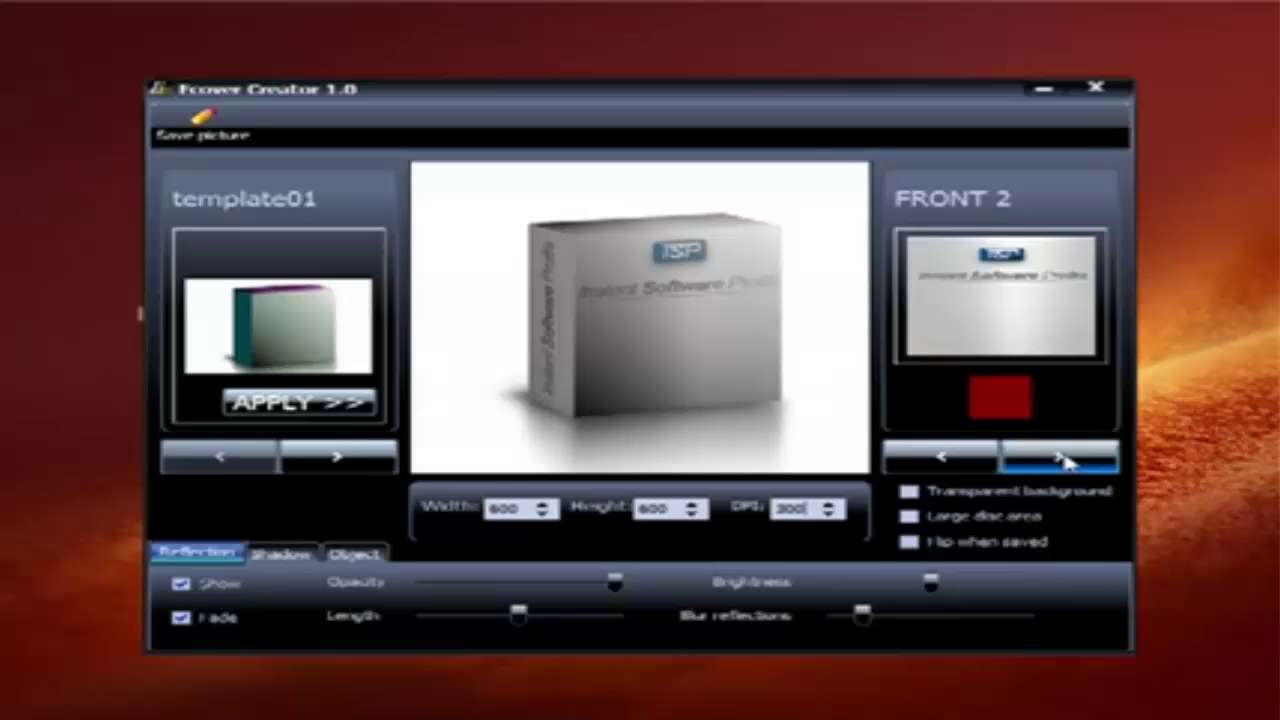
Load the spine artwork into the second side face slot
{"action": "left_click", "coordinate": [1064, 460]}
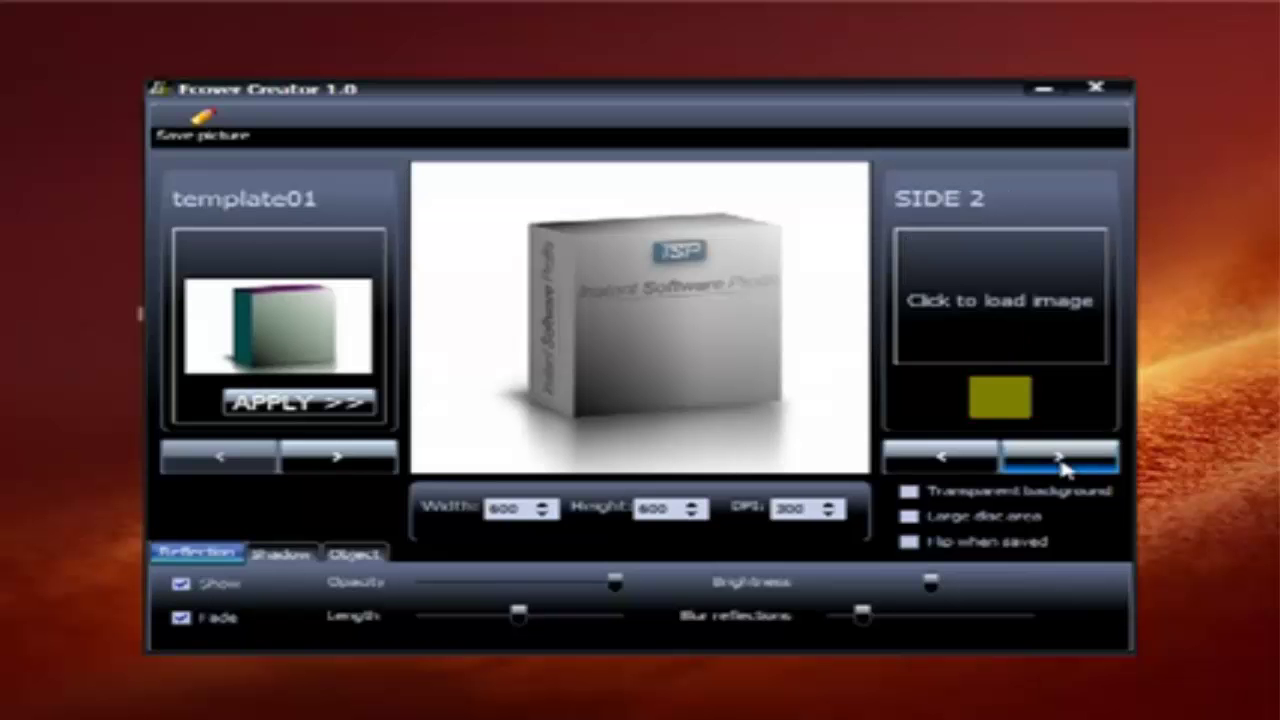
{"action": "left_click", "coordinate": [1000, 330]}
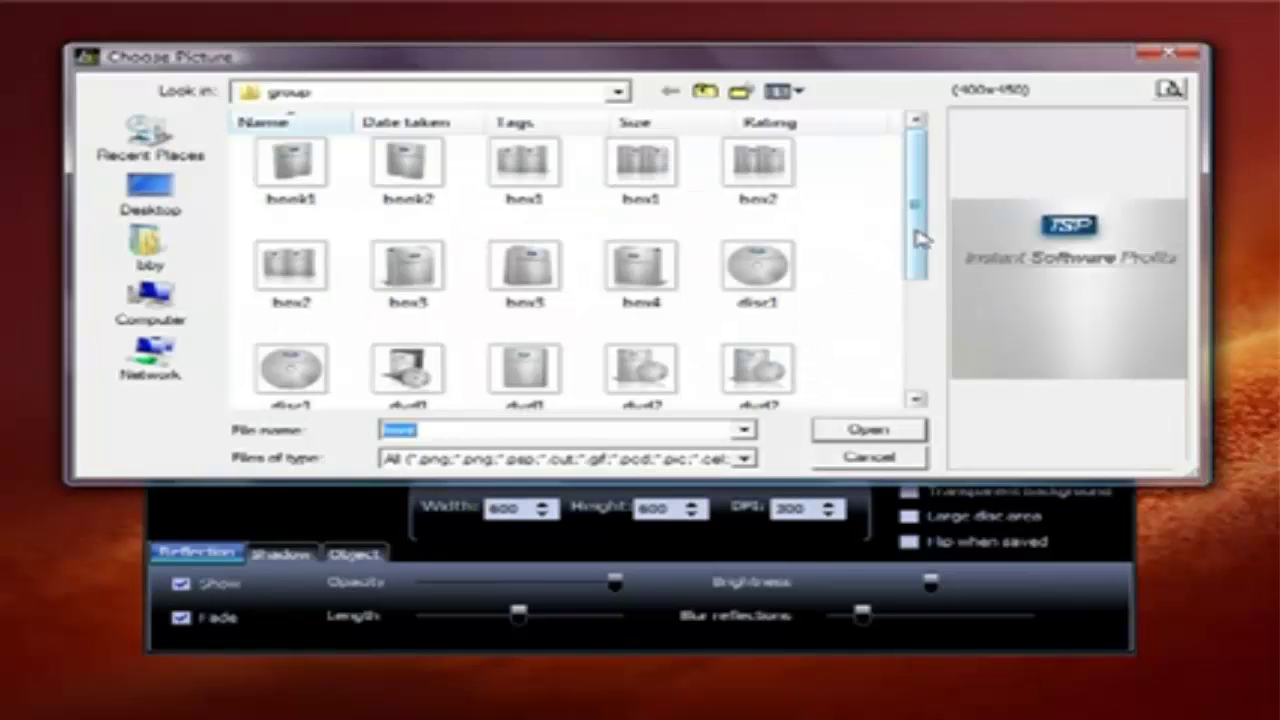
{"action": "left_click_drag", "start_coordinate": [918, 235], "coordinate": [937, 346]}
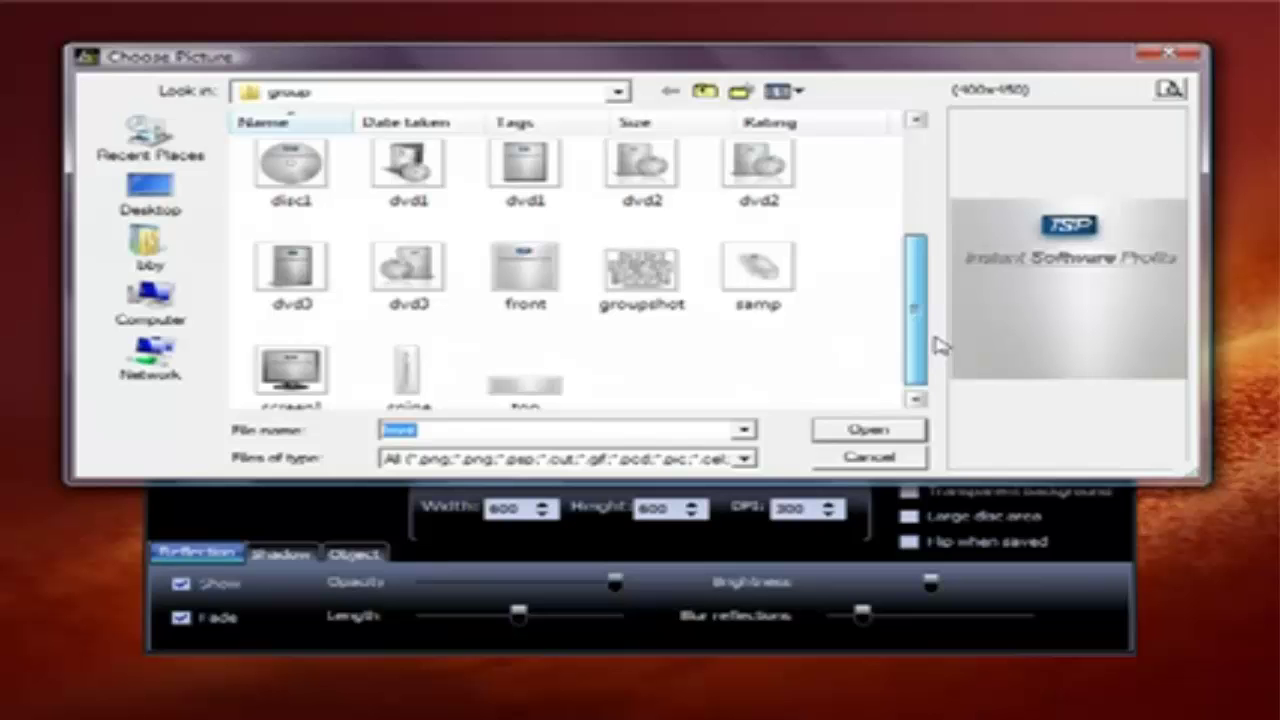
{"action": "double_click", "coordinate": [410, 375]}
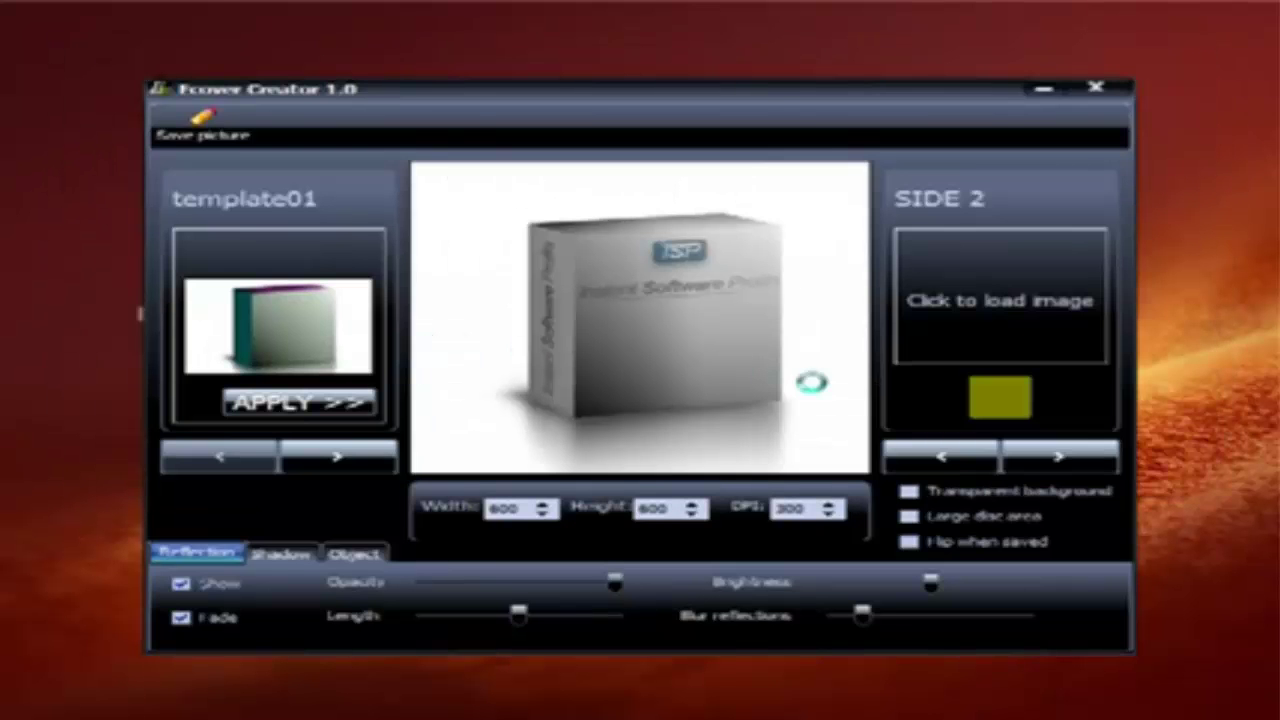
Load the top artwork into the TOP 2 slot
{"action": "left_click", "coordinate": [1078, 466]}
{"action": "left_click", "coordinate": [1035, 338]}
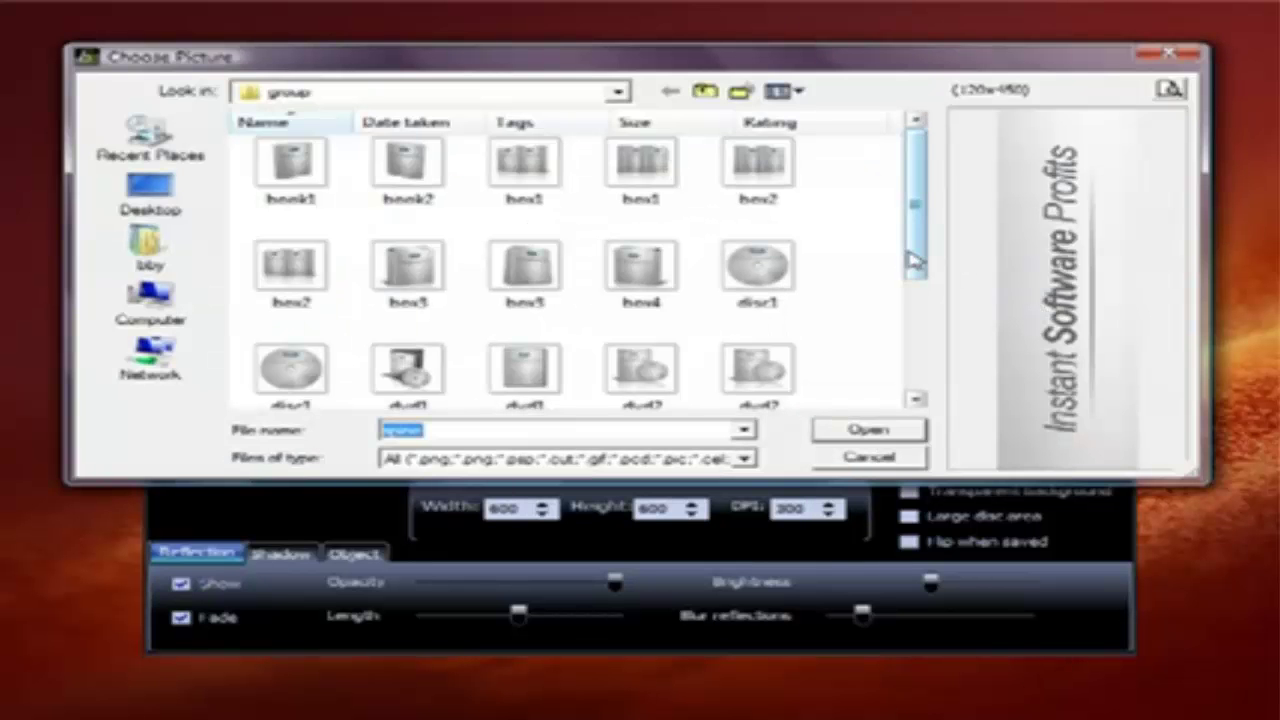
{"action": "left_click_drag", "start_coordinate": [916, 262], "coordinate": [917, 374]}
{"action": "left_click", "coordinate": [505, 390]}
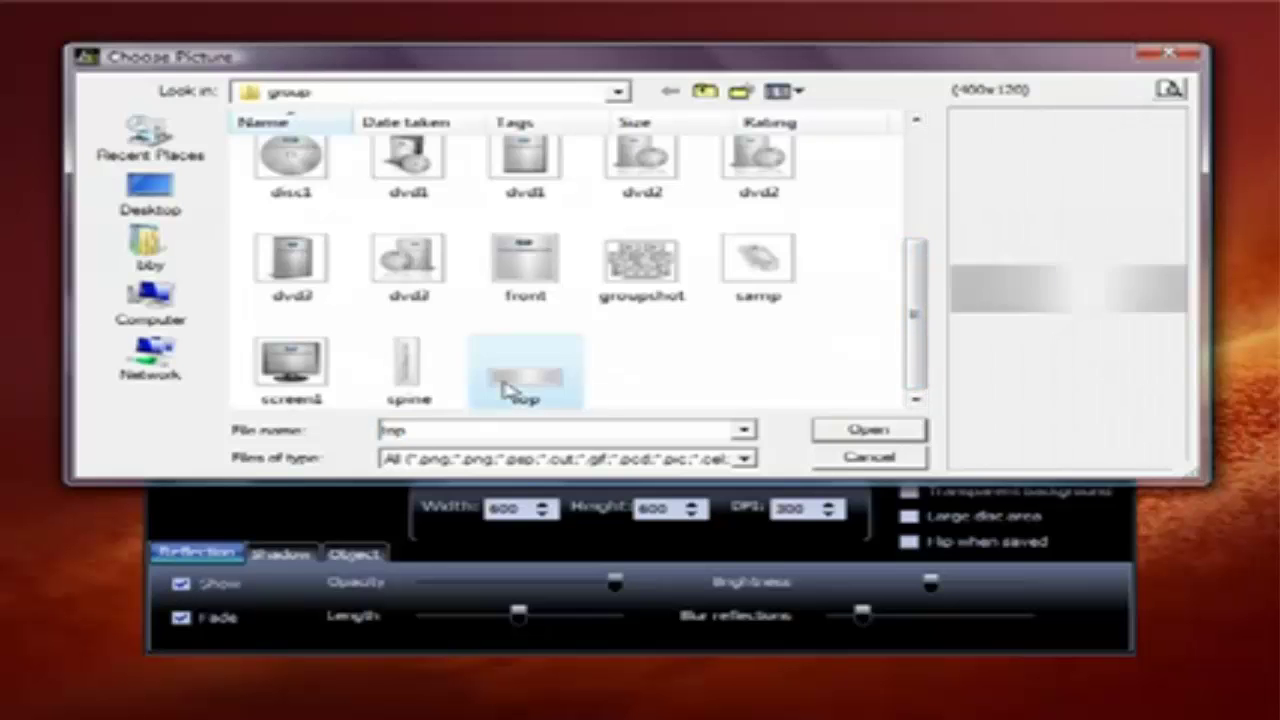
{"action": "double_click", "coordinate": [505, 390]}
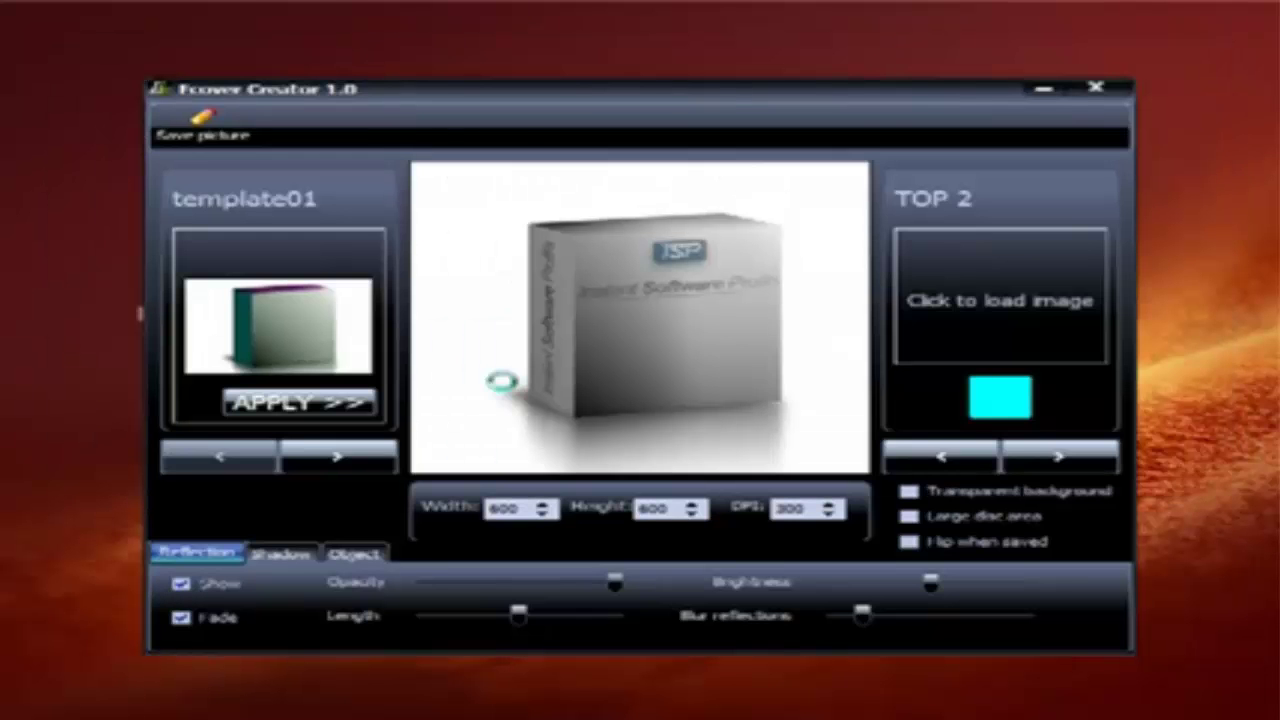
Load the front artwork into the DISC 2 slot
{"action": "left_click", "coordinate": [1049, 468]}
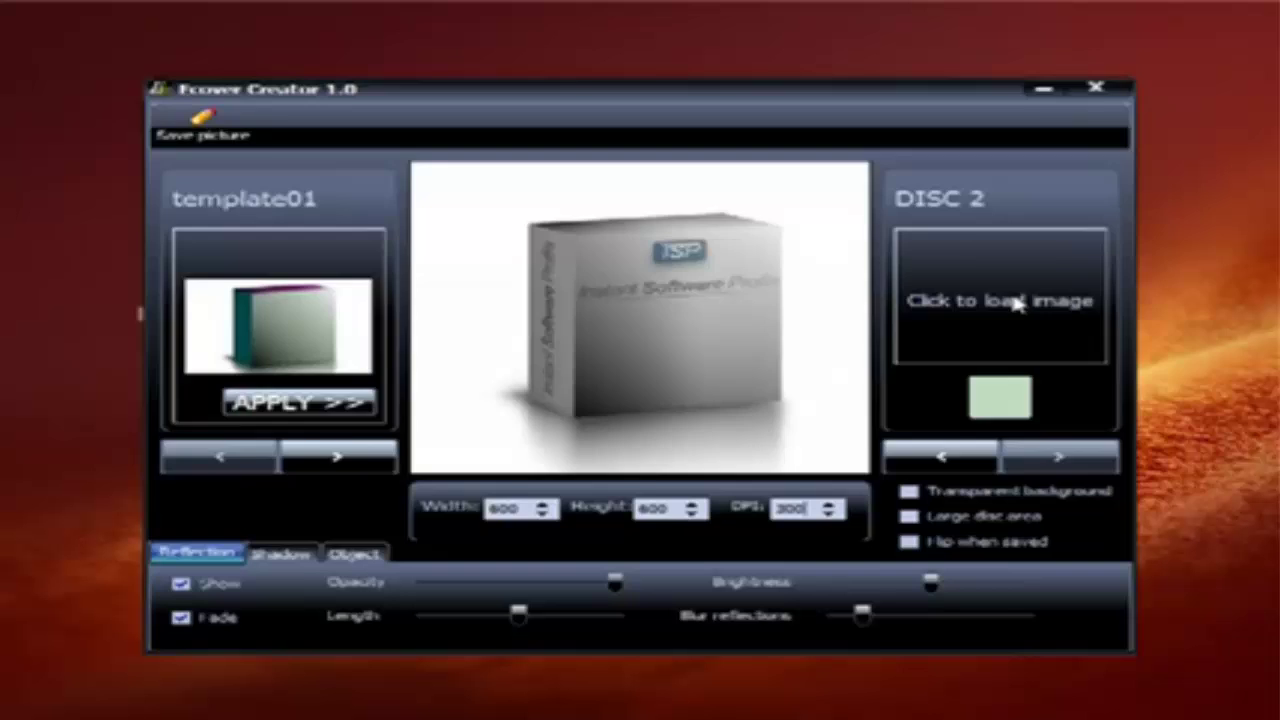
{"action": "left_click", "coordinate": [1008, 298]}
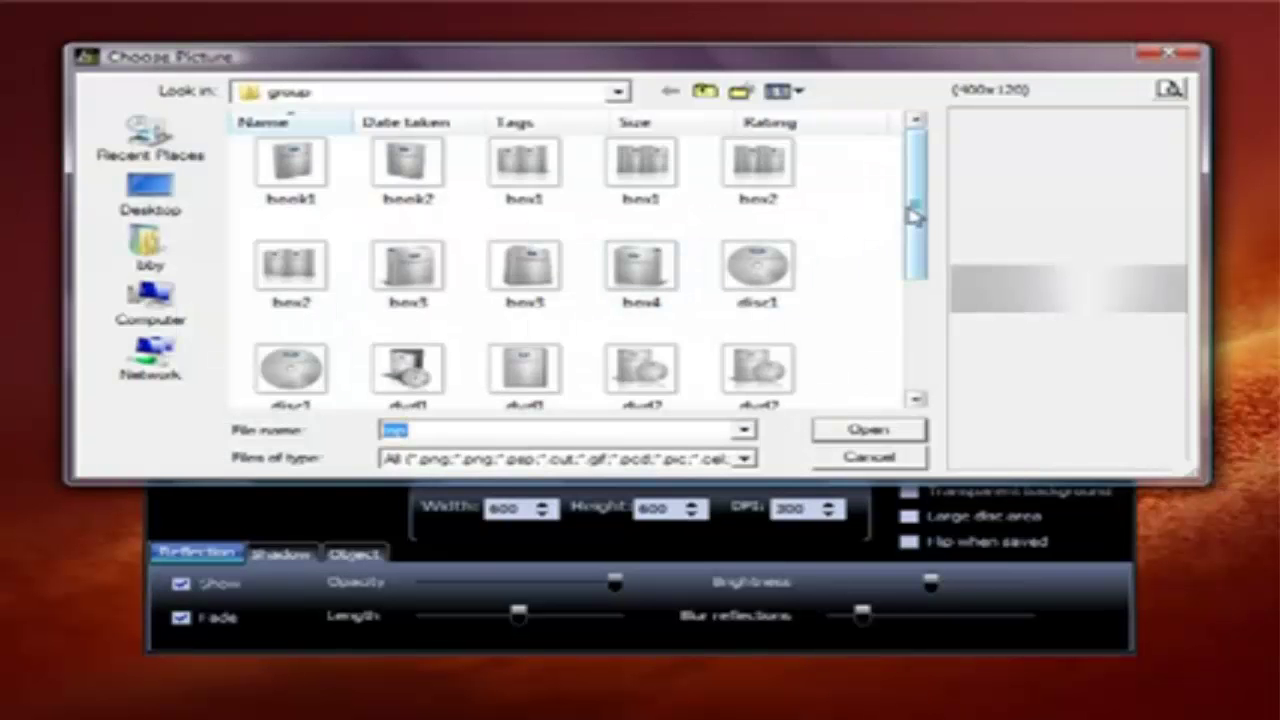
{"action": "left_click_drag", "start_coordinate": [914, 214], "coordinate": [885, 310]}
{"action": "left_click", "coordinate": [526, 326]}
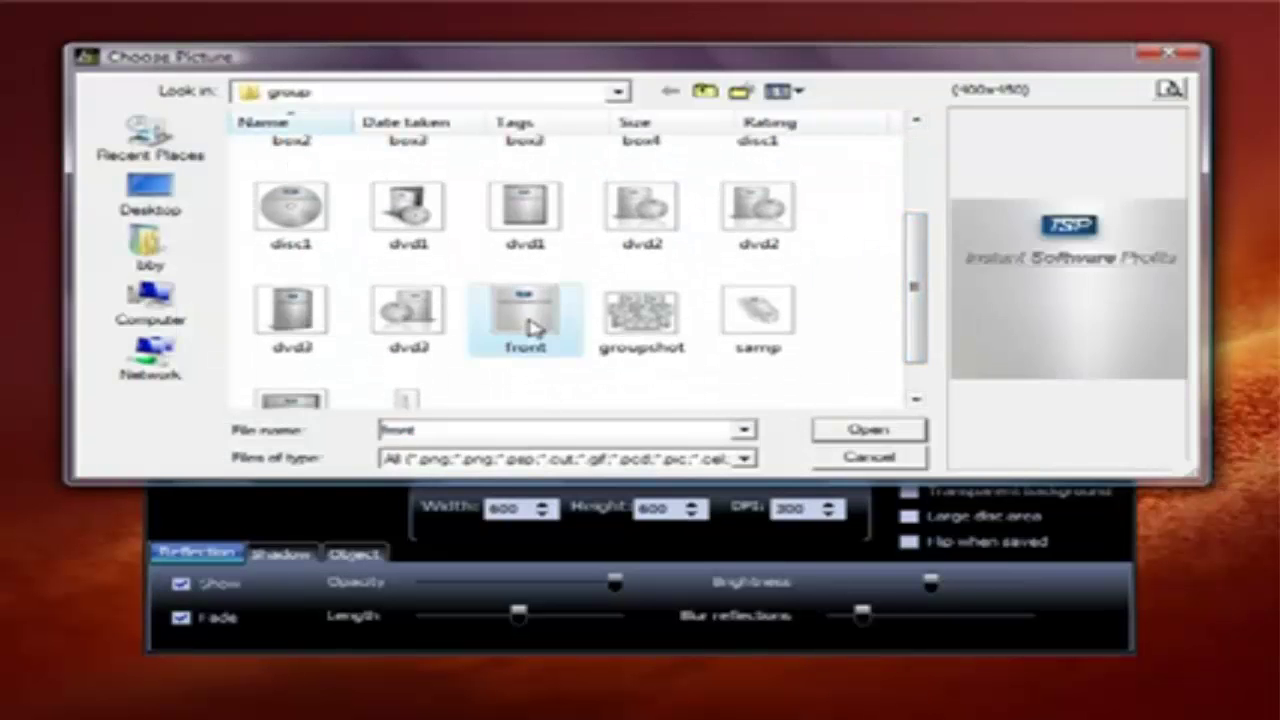
{"action": "double_click", "coordinate": [527, 322]}
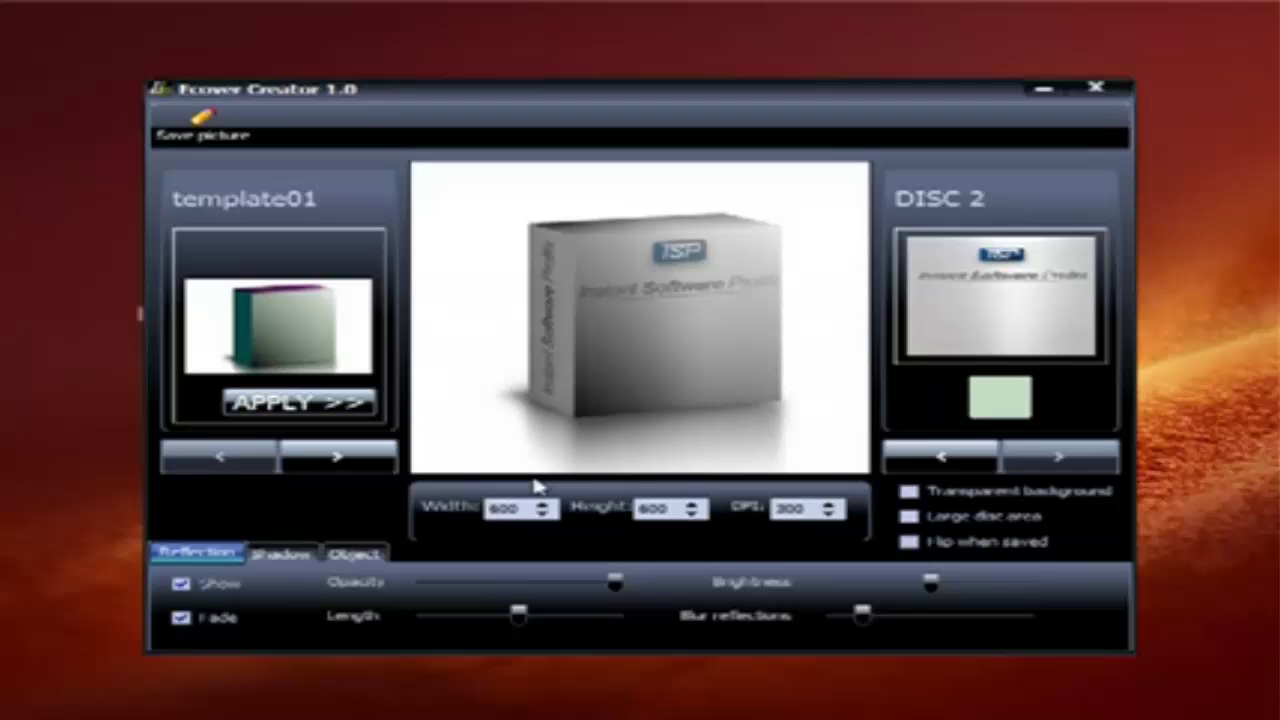
Turn the Reflection tab's Blur reflections slider down to its minimum
{"action": "left_click", "coordinate": [613, 582]}
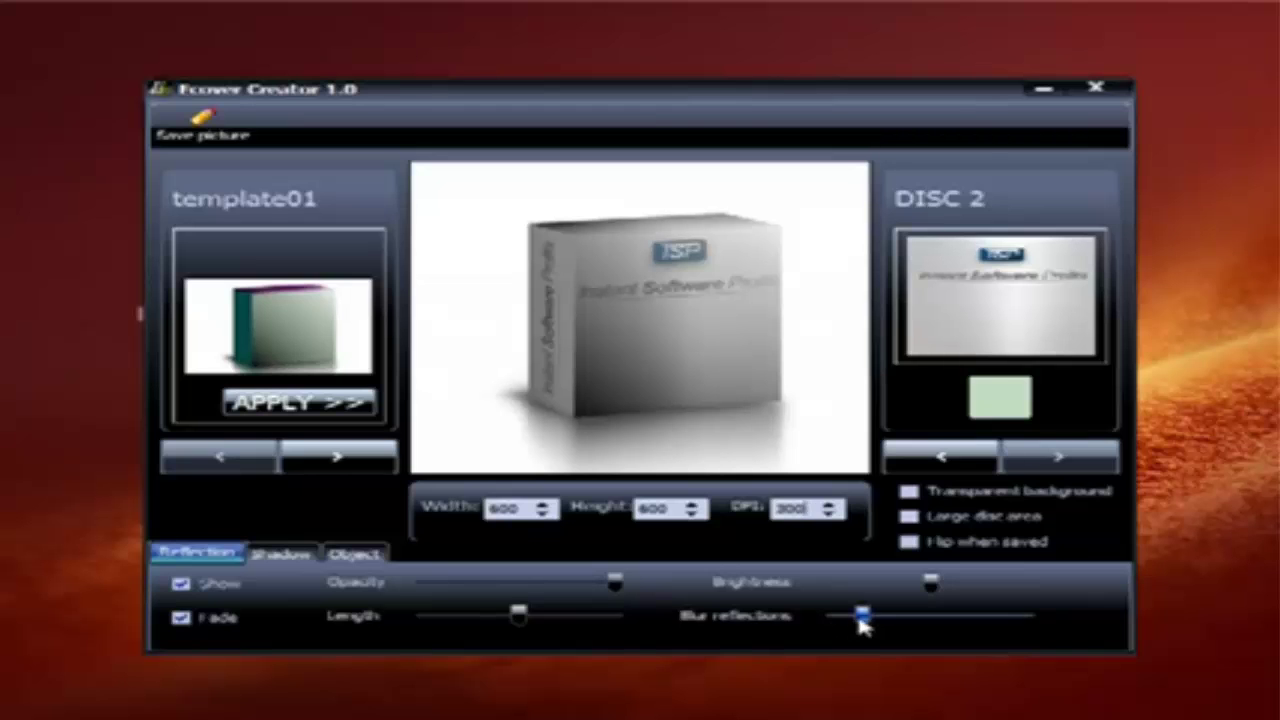
{"action": "left_click_drag", "start_coordinate": [863, 624], "coordinate": [803, 624]}
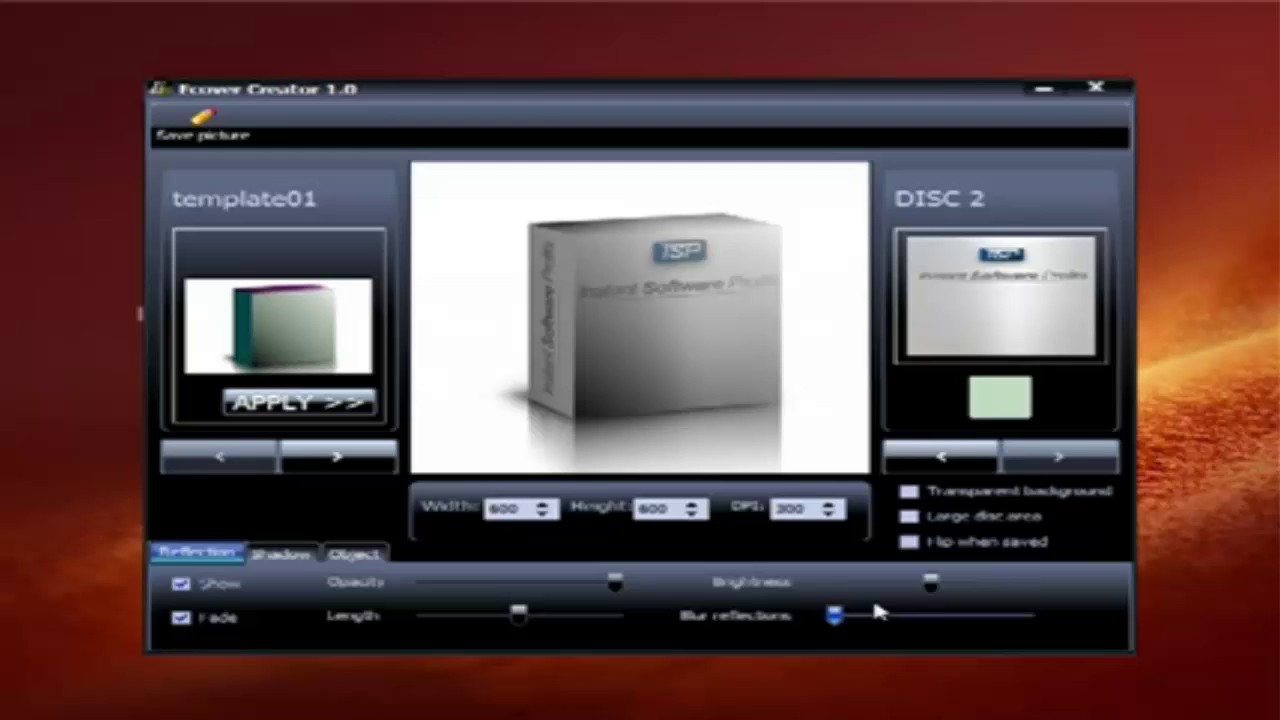
{"action": "left_click", "coordinate": [930, 582]}
{"action": "left_click", "coordinate": [282, 556]}
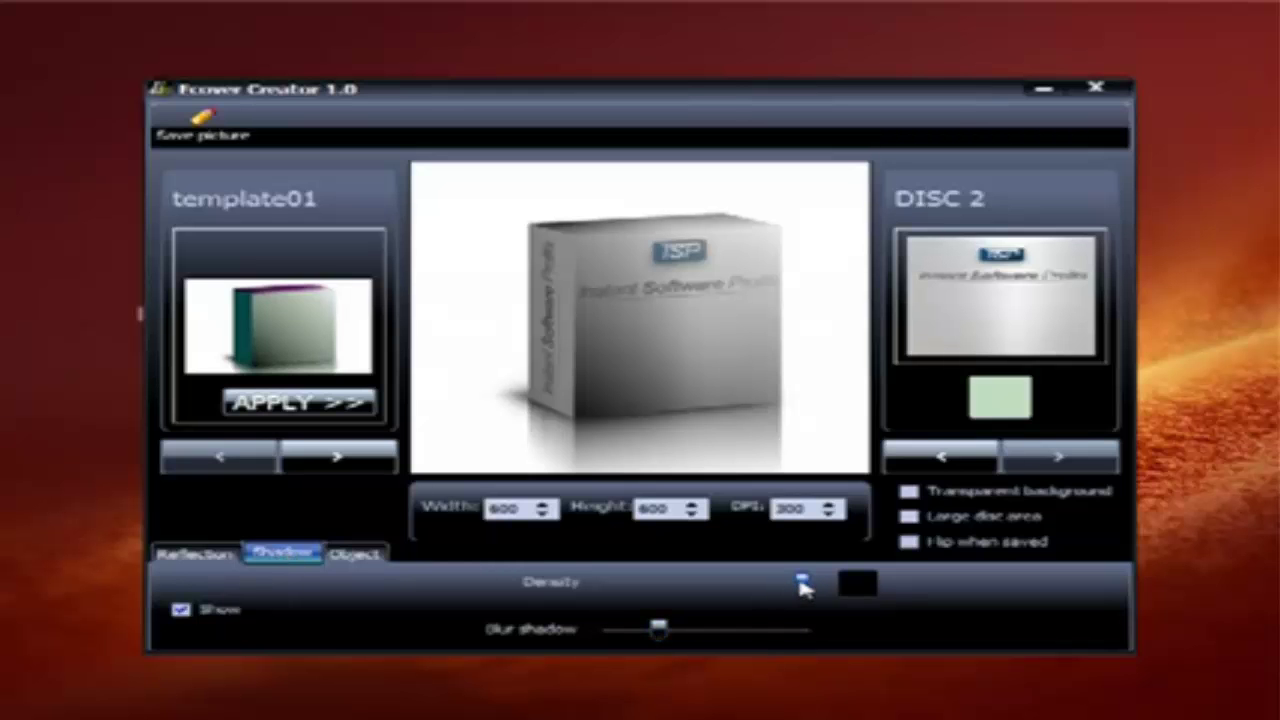
Lower the shadow Density slider and settle the Blur shadow slider at a low setting
{"action": "left_click_drag", "start_coordinate": [800, 583], "coordinate": [743, 587]}
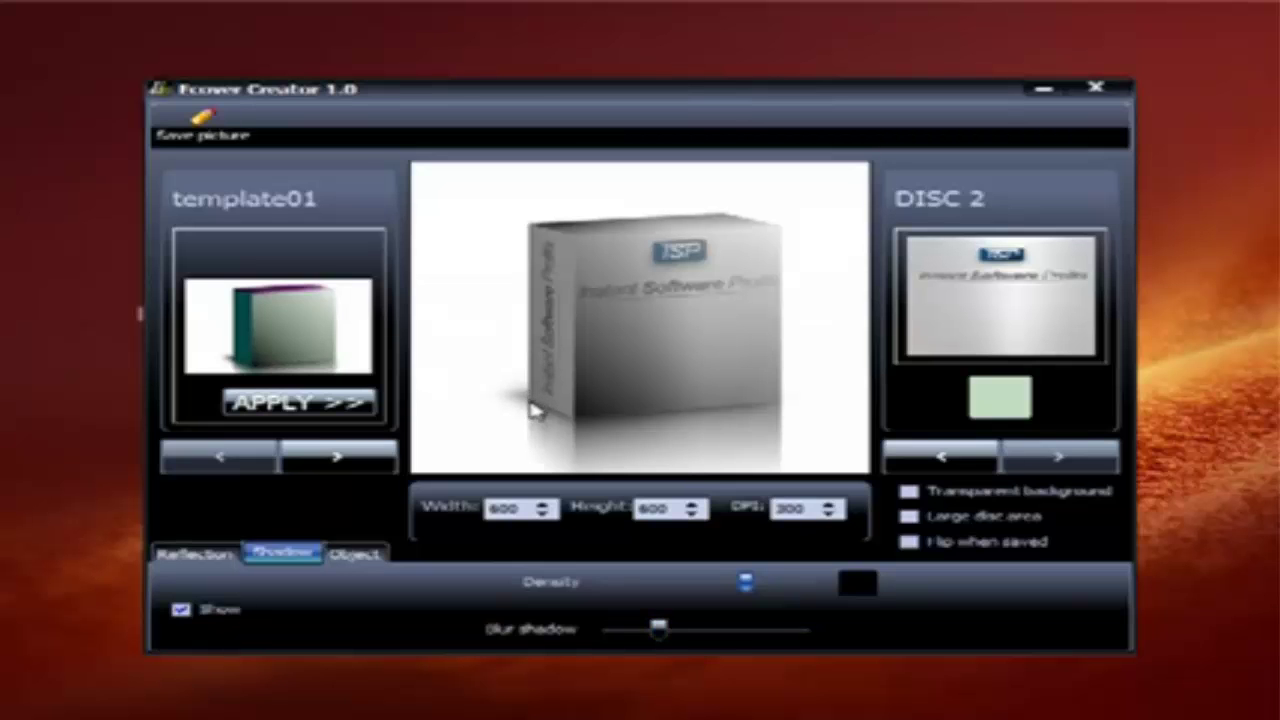
{"action": "left_click_drag", "start_coordinate": [658, 630], "coordinate": [617, 632]}
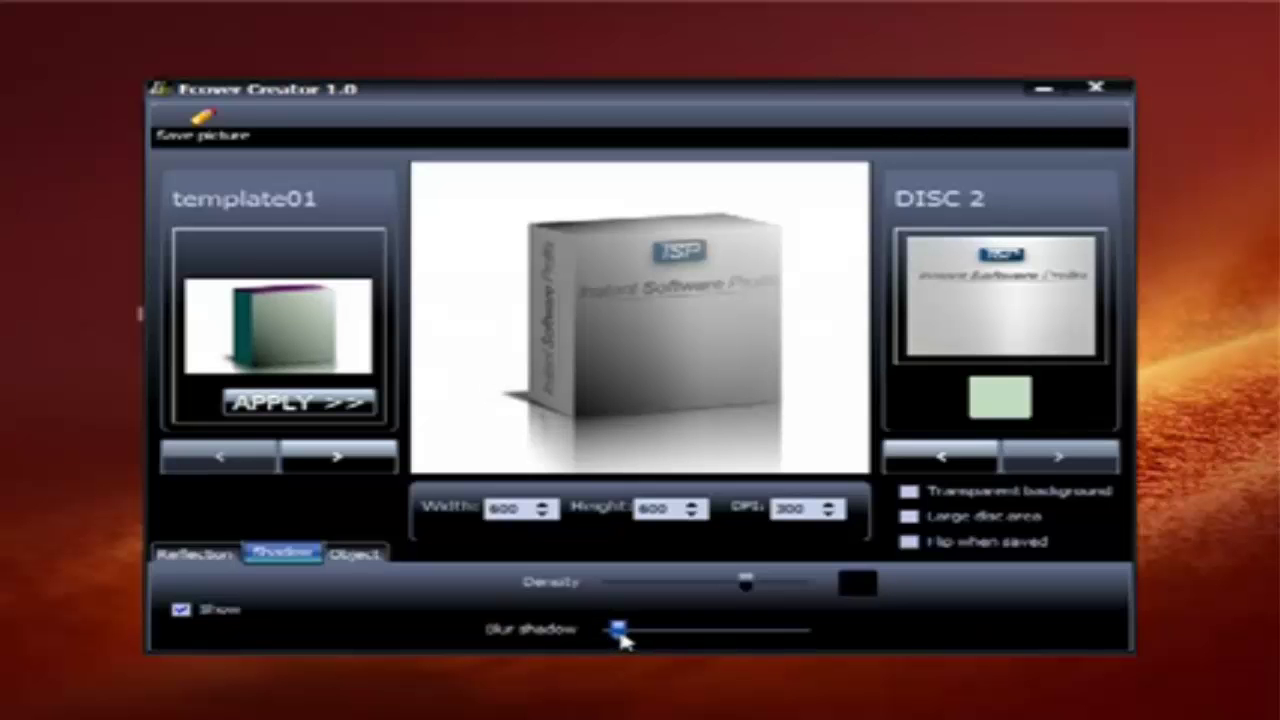
{"action": "left_click_drag", "start_coordinate": [620, 634], "coordinate": [654, 634]}
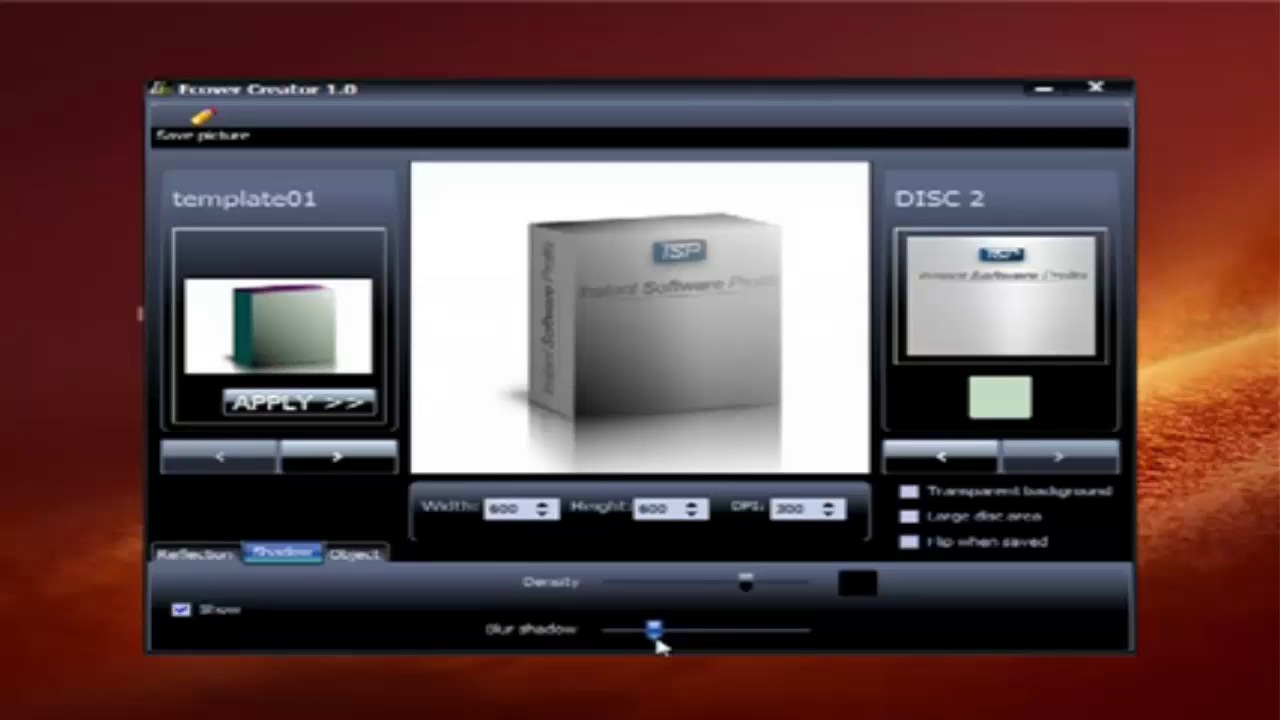
Lower the Object tab's Shading and Highlights sliders to low values
{"action": "left_click", "coordinate": [358, 555]}
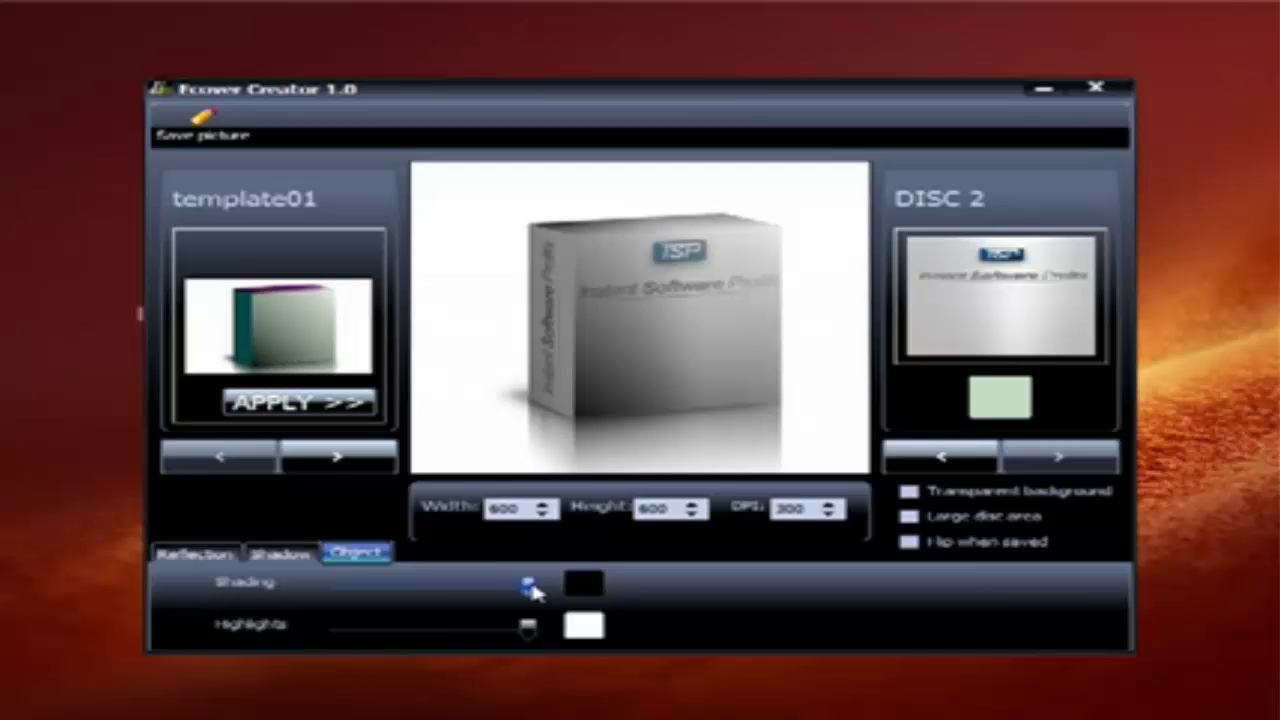
{"action": "left_click_drag", "start_coordinate": [533, 590], "coordinate": [402, 590]}
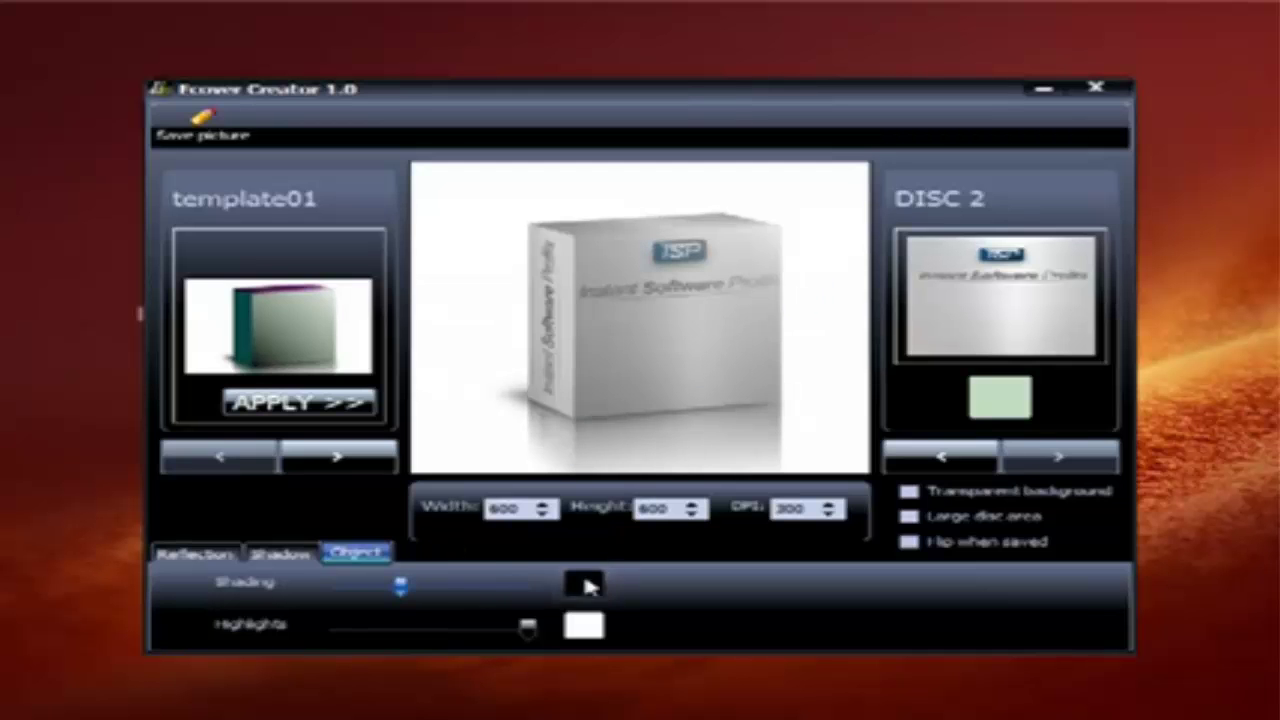
{"action": "left_click_drag", "start_coordinate": [528, 625], "coordinate": [394, 630]}
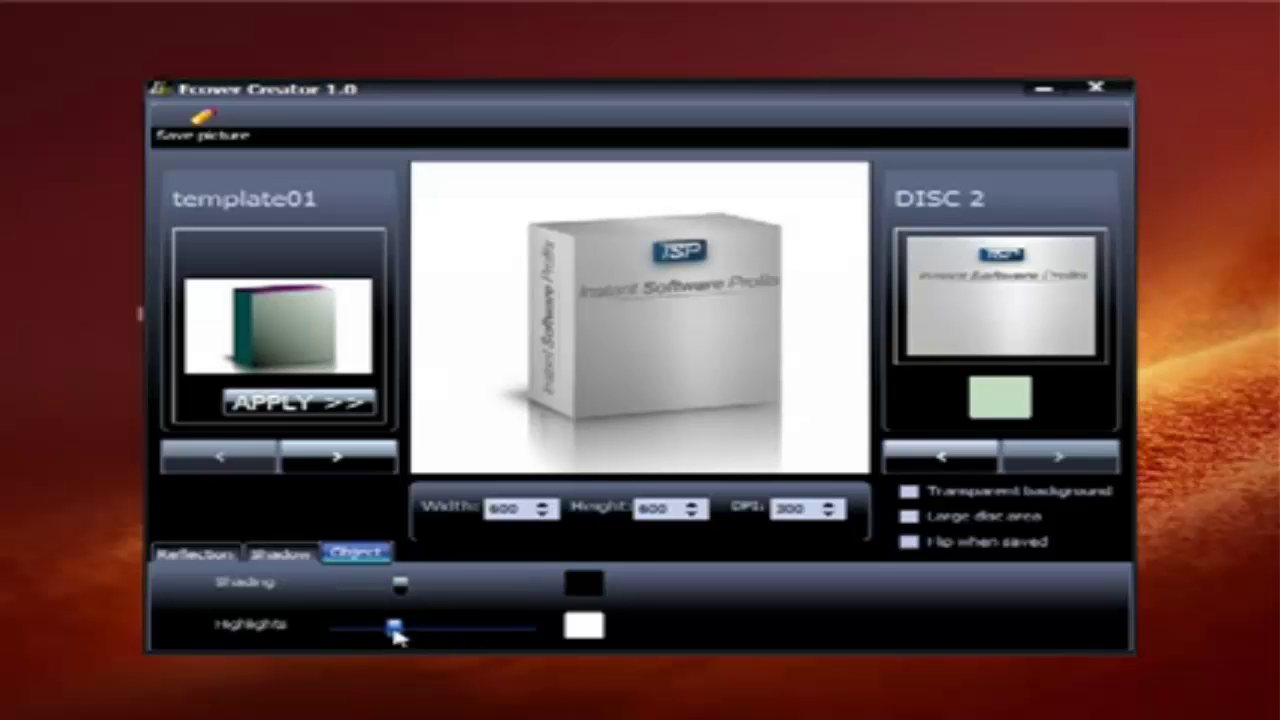
{"action": "mouse_move", "coordinate": [394, 628]}
{"action": "left_mouse_down"}
{"action": "mouse_move", "coordinate": [377, 628]}
{"action": "mouse_move", "coordinate": [403, 597]}
{"action": "mouse_move", "coordinate": [381, 589]}
{"action": "left_mouse_up"}
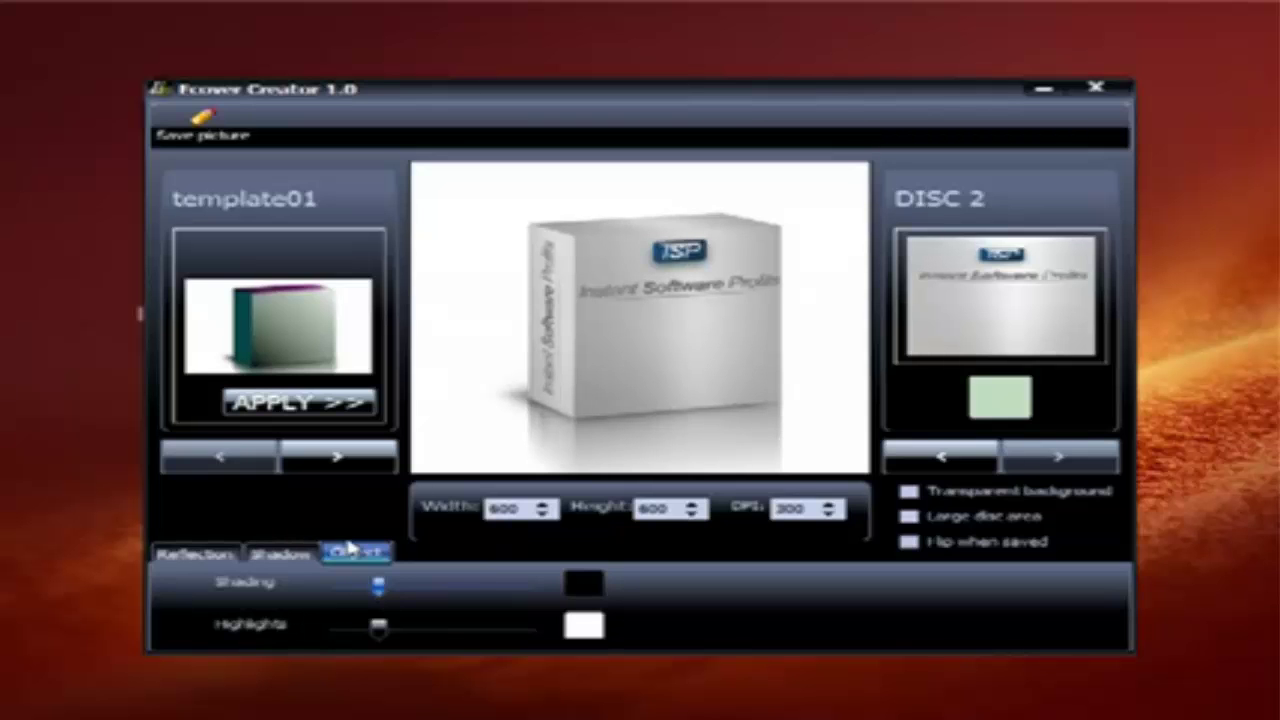
Preview templates 02, 03 and 04 by applying each to the cover design
{"action": "left_click", "coordinate": [356, 463]}
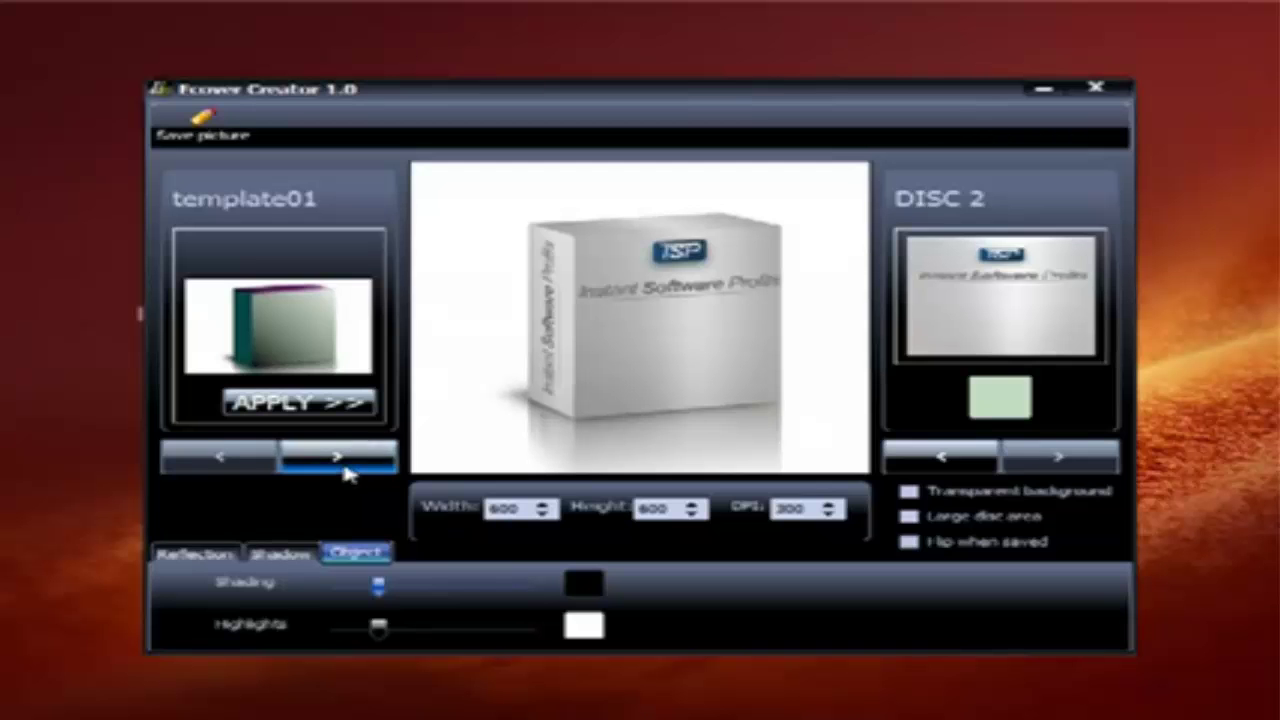
{"action": "left_click", "coordinate": [312, 402]}
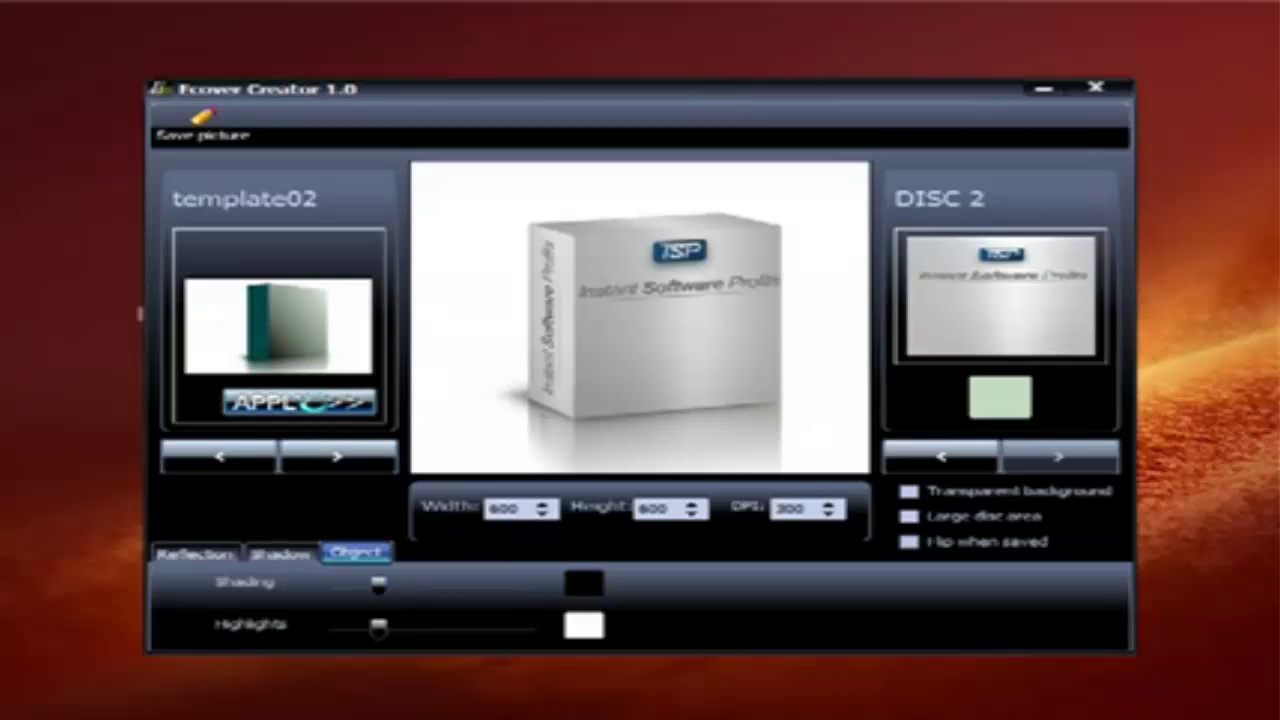
{"action": "left_click", "coordinate": [340, 462]}
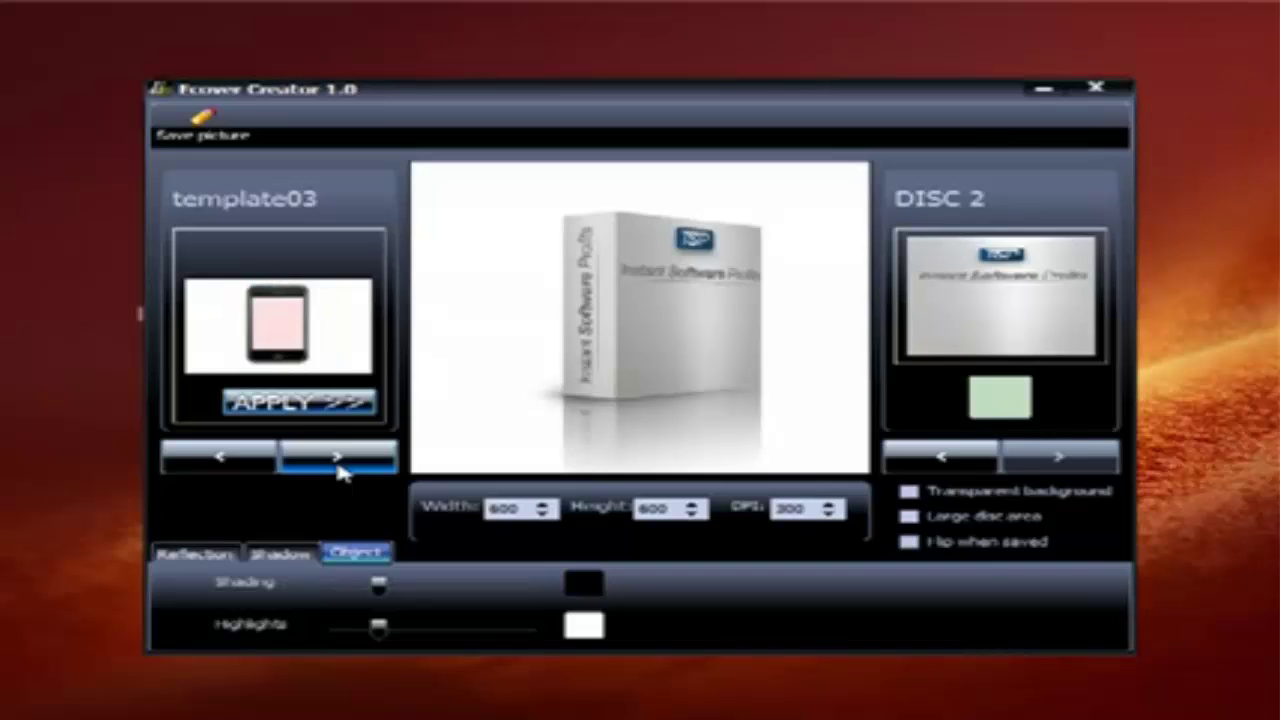
{"action": "left_click", "coordinate": [314, 403]}
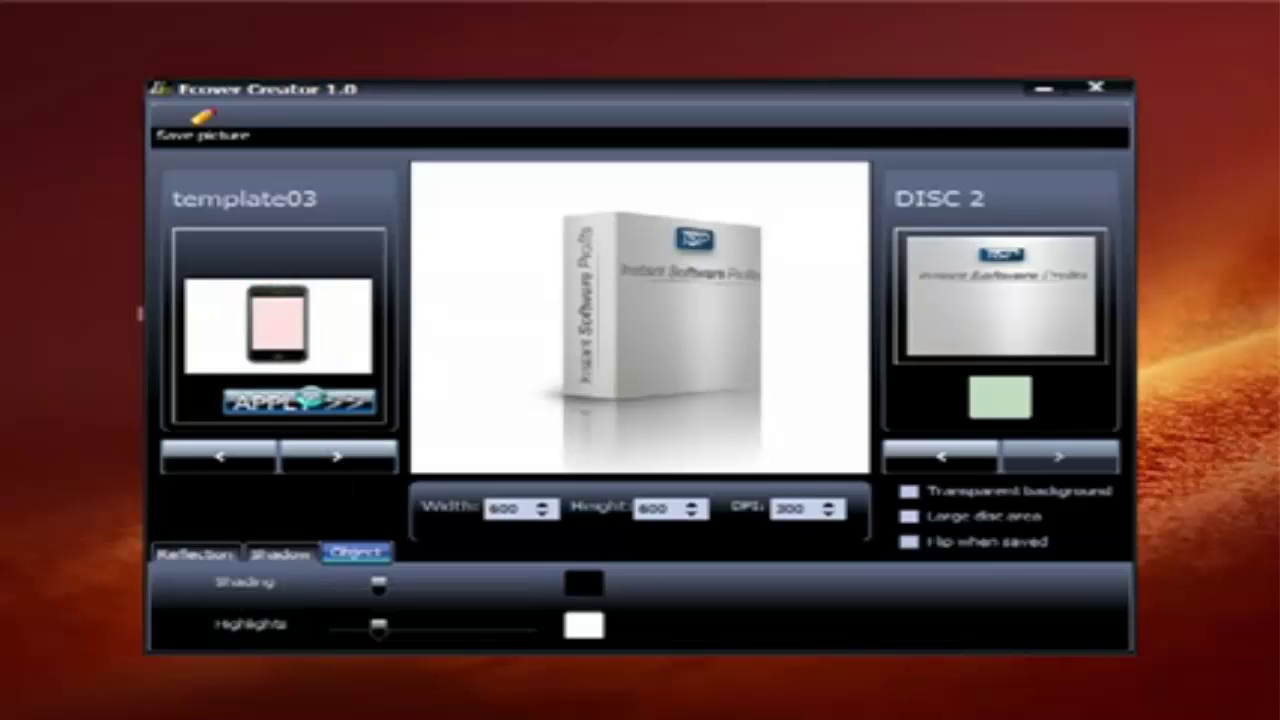
{"action": "left_click", "coordinate": [338, 457]}
{"action": "left_click", "coordinate": [318, 403]}
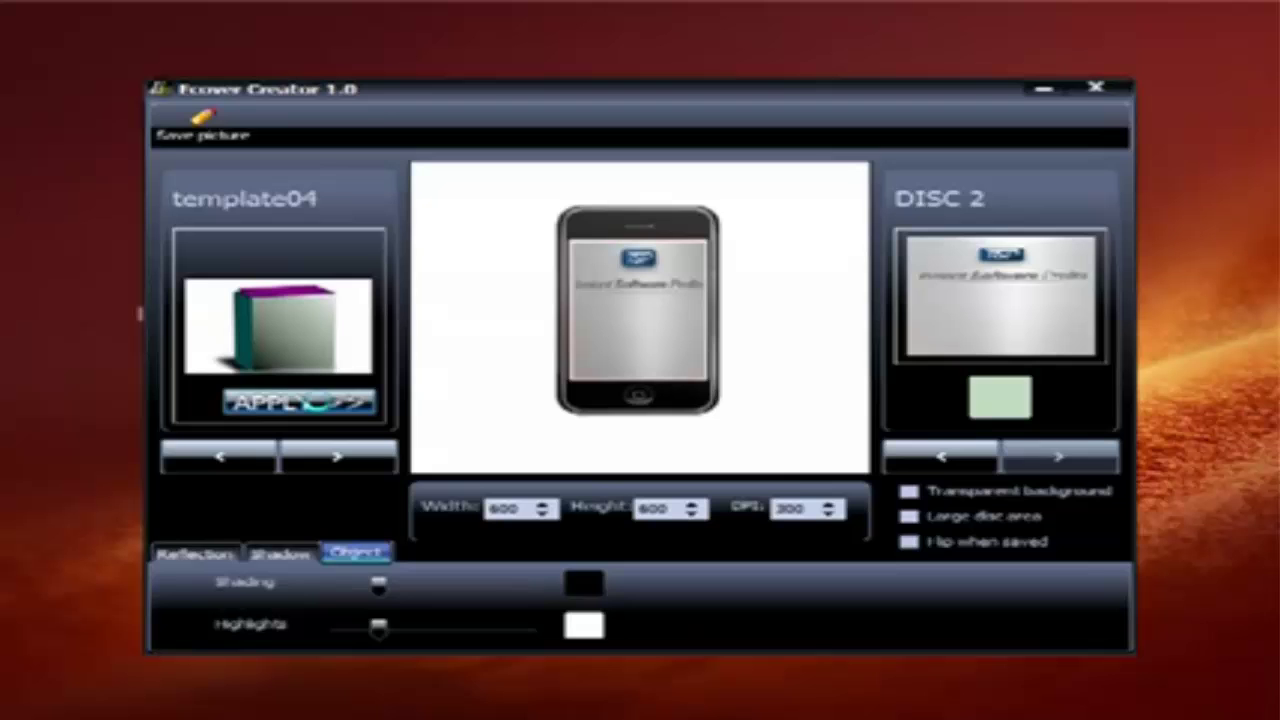
Preview templates 05 through 07, then settle on template08, the box with a disc
{"action": "left_click", "coordinate": [343, 462]}
{"action": "left_click", "coordinate": [301, 403]}
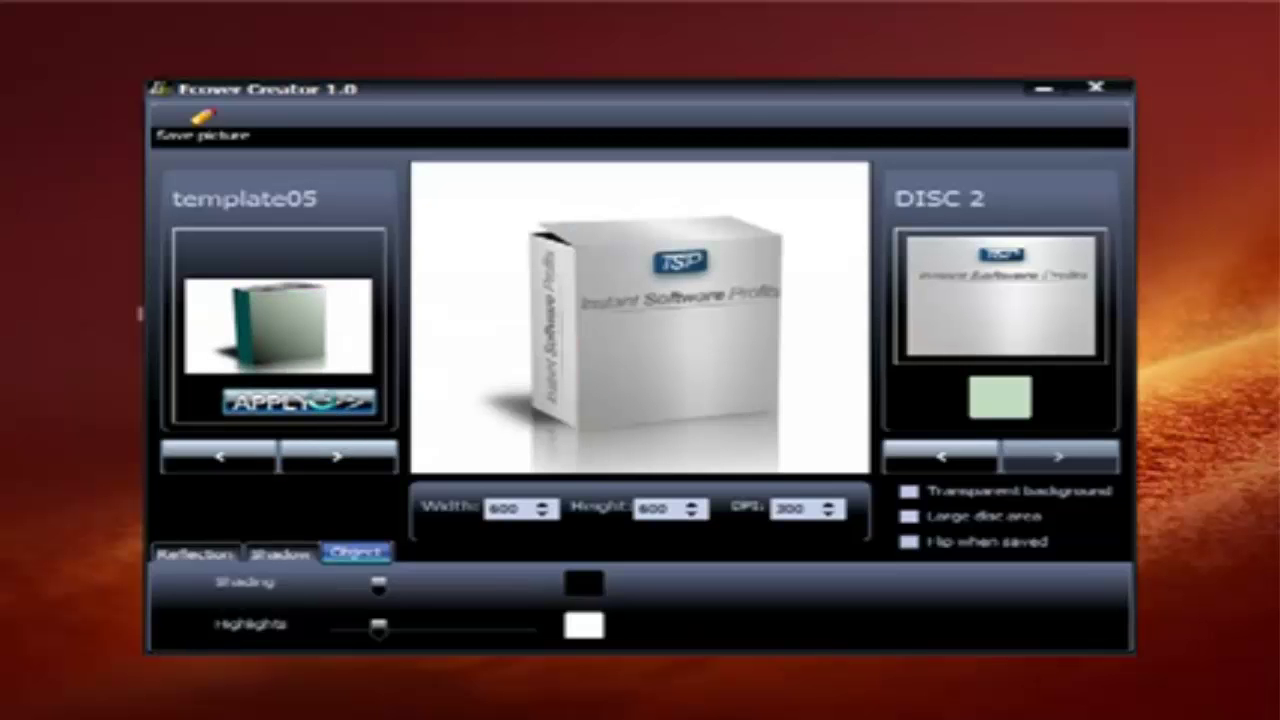
{"action": "left_click", "coordinate": [337, 457]}
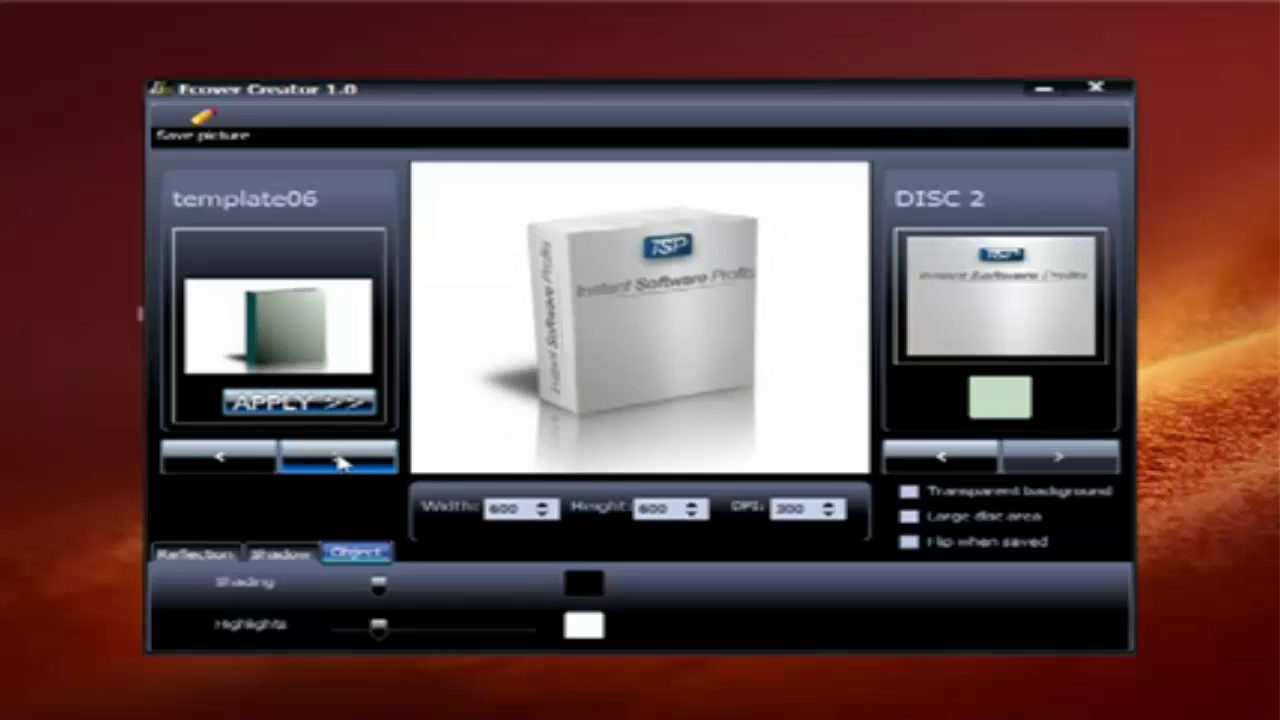
{"action": "left_click", "coordinate": [333, 400]}
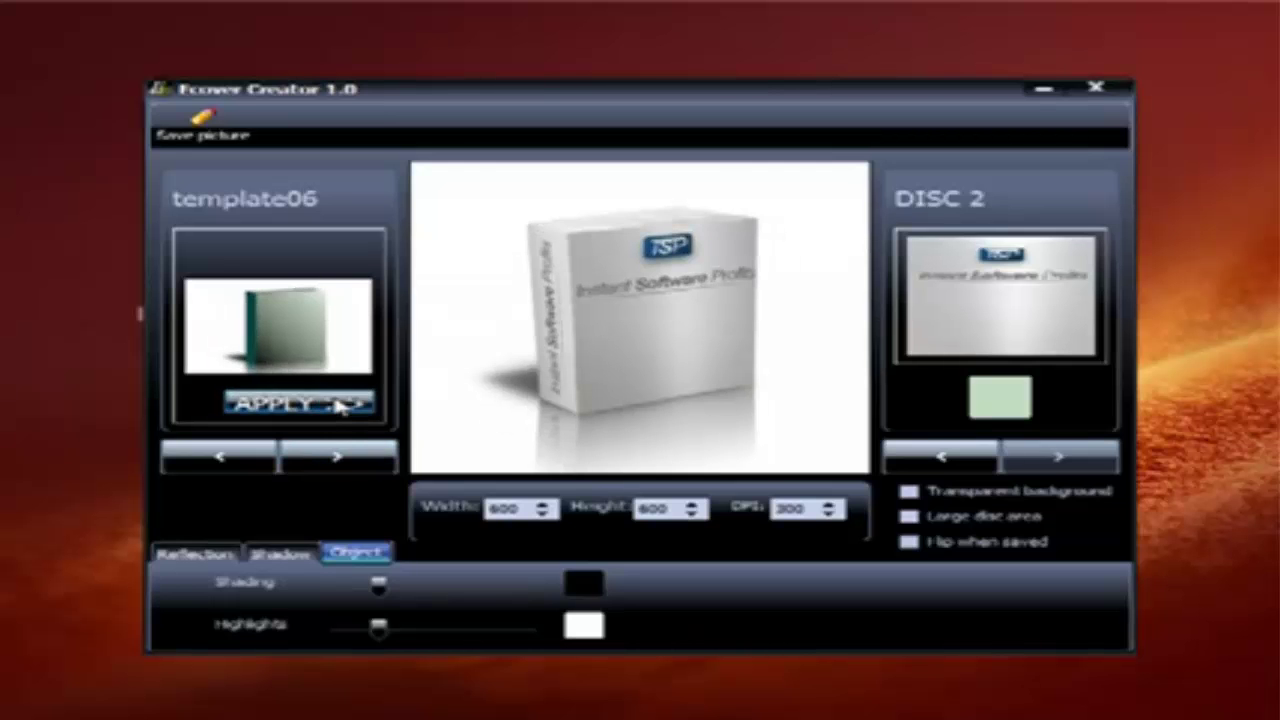
{"action": "left_click", "coordinate": [337, 455]}
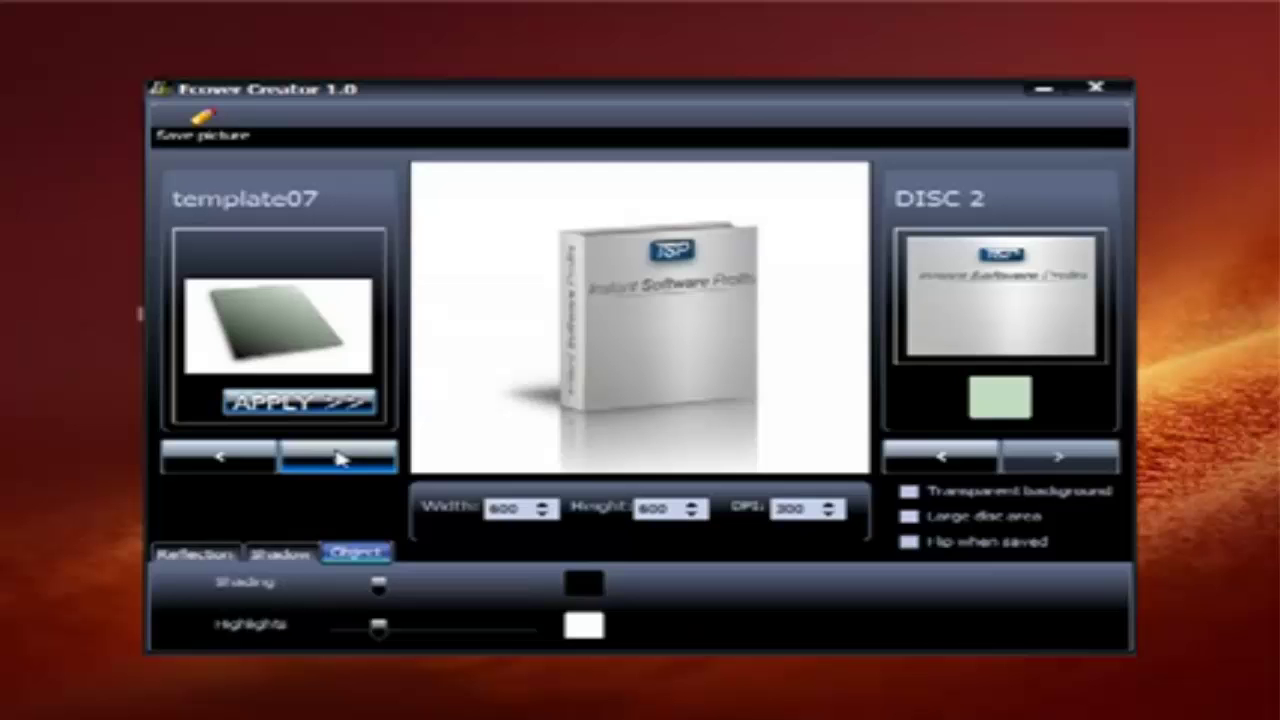
{"action": "left_click", "coordinate": [300, 402]}
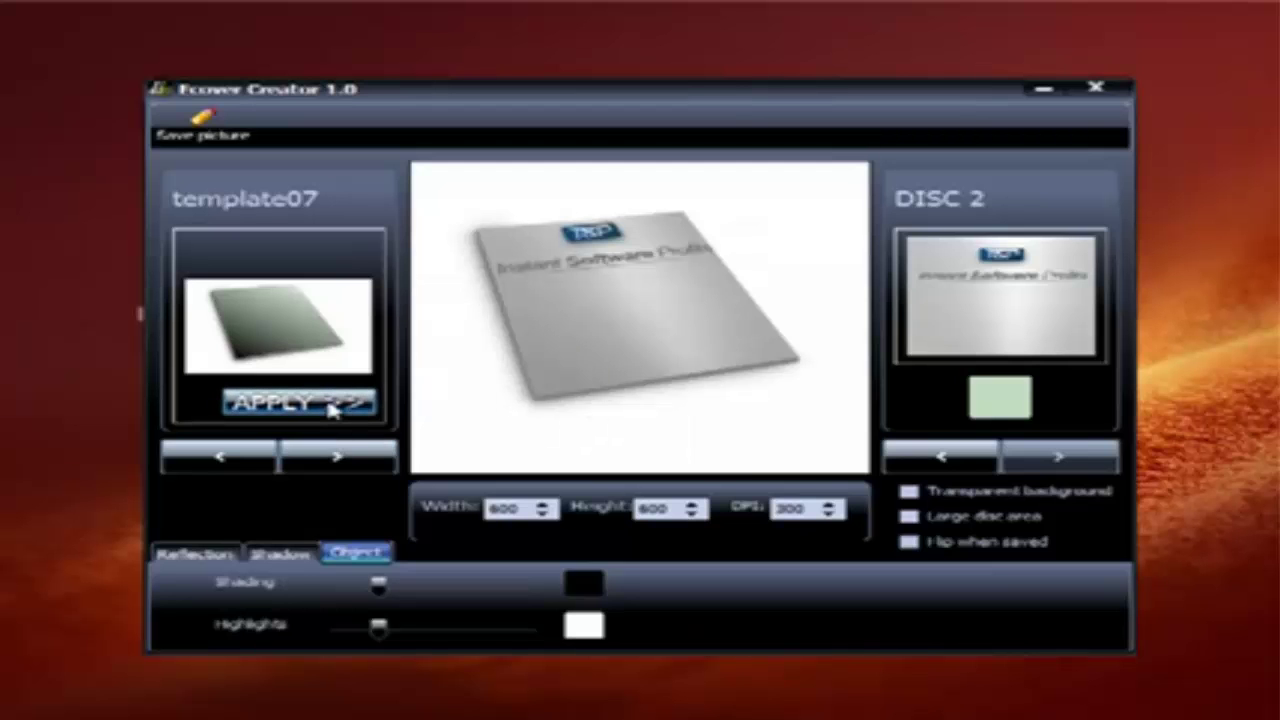
{"action": "left_click", "coordinate": [335, 453]}
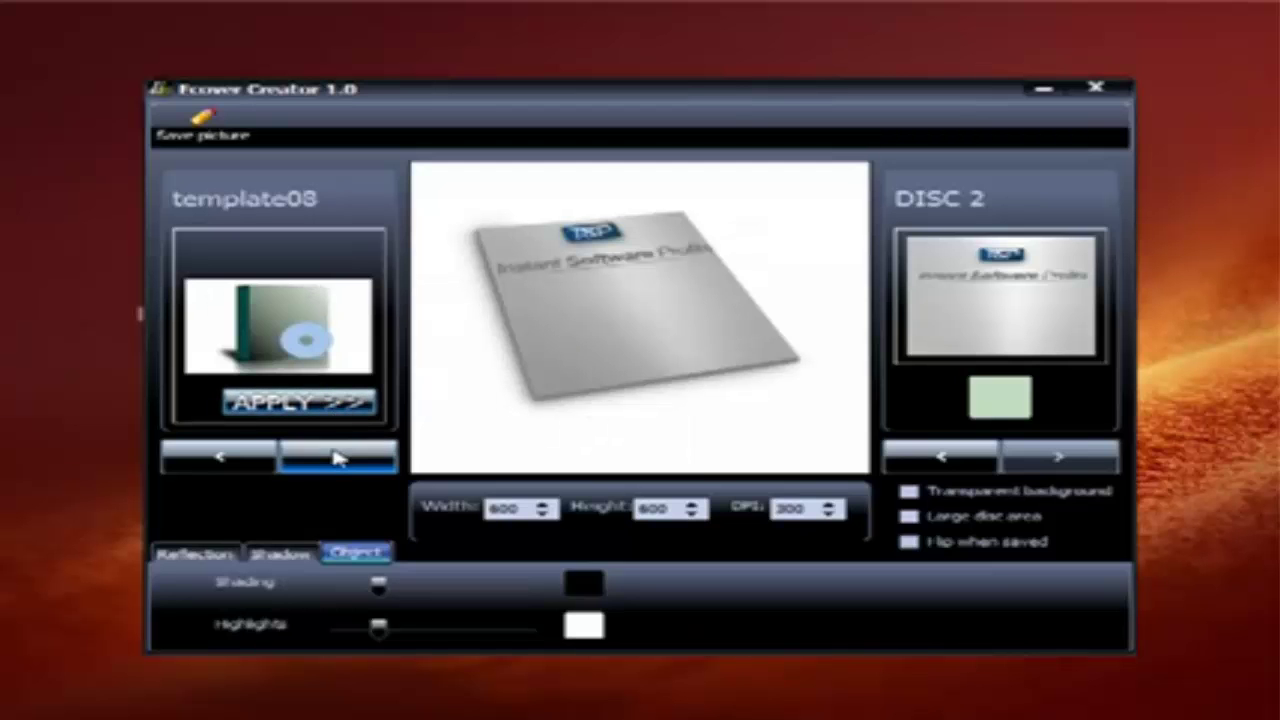
{"action": "left_click", "coordinate": [326, 404]}
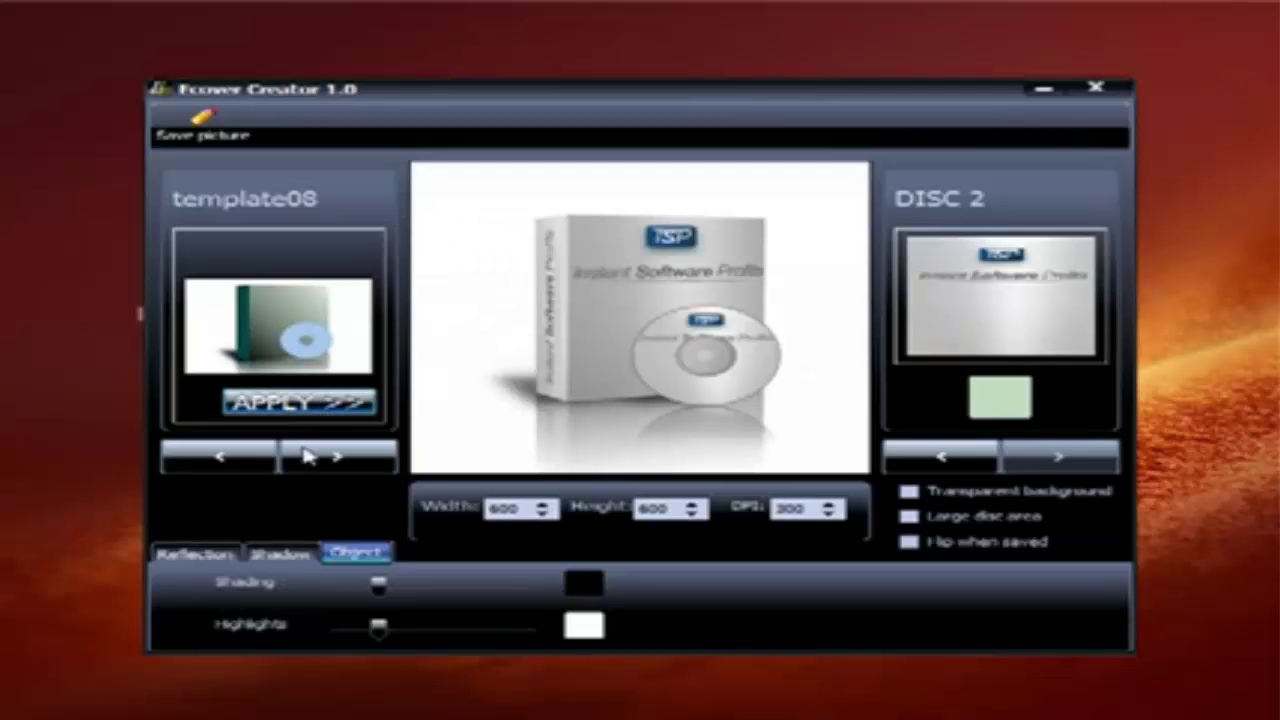
{"action": "left_click", "coordinate": [378, 585]}
{"action": "left_click", "coordinate": [335, 470]}
Turn on Large disc area and preview templates 09 and 10
{"action": "left_click", "coordinate": [920, 520]}
{"action": "left_click", "coordinate": [918, 520]}
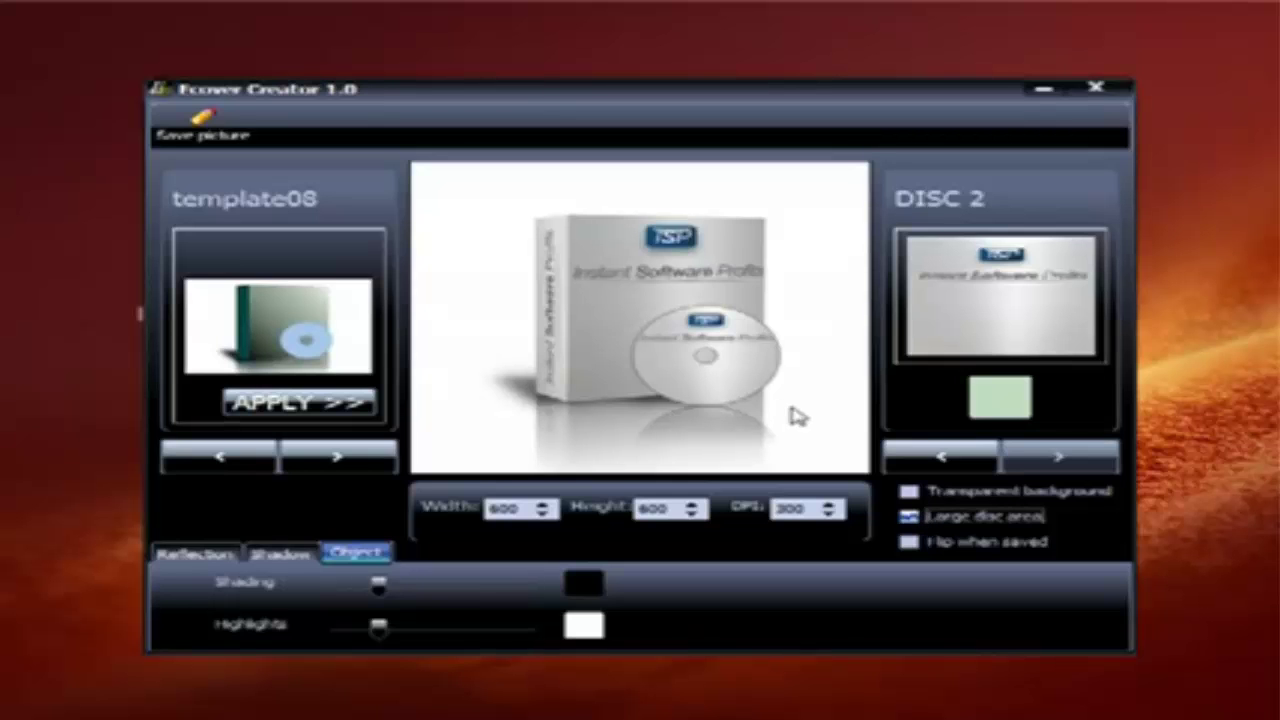
{"action": "left_click", "coordinate": [340, 458]}
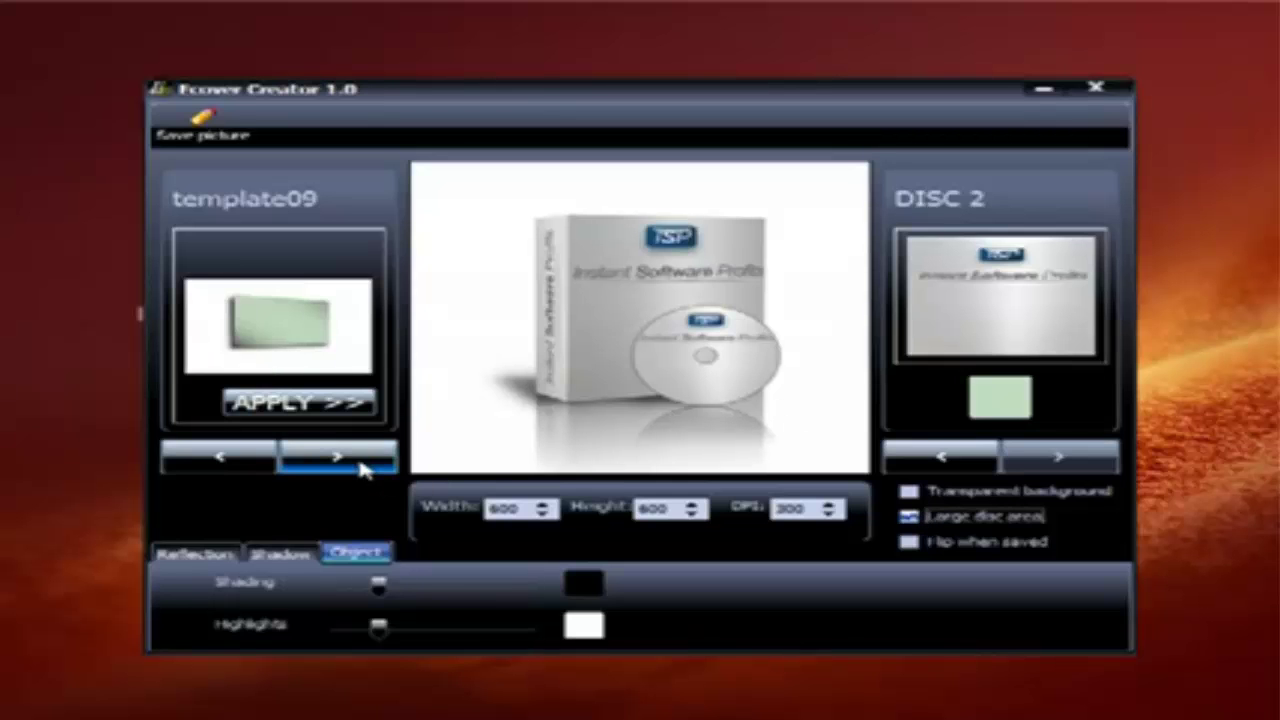
{"action": "left_click", "coordinate": [316, 406]}
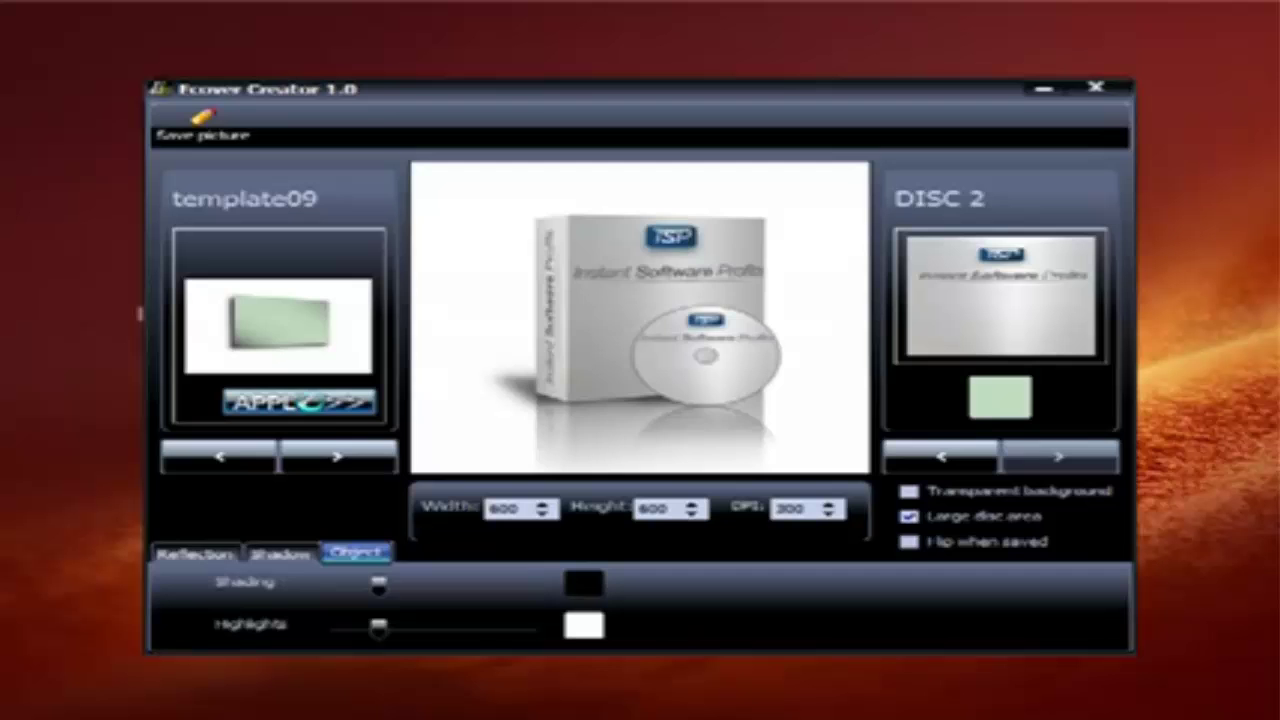
{"action": "left_click", "coordinate": [340, 470]}
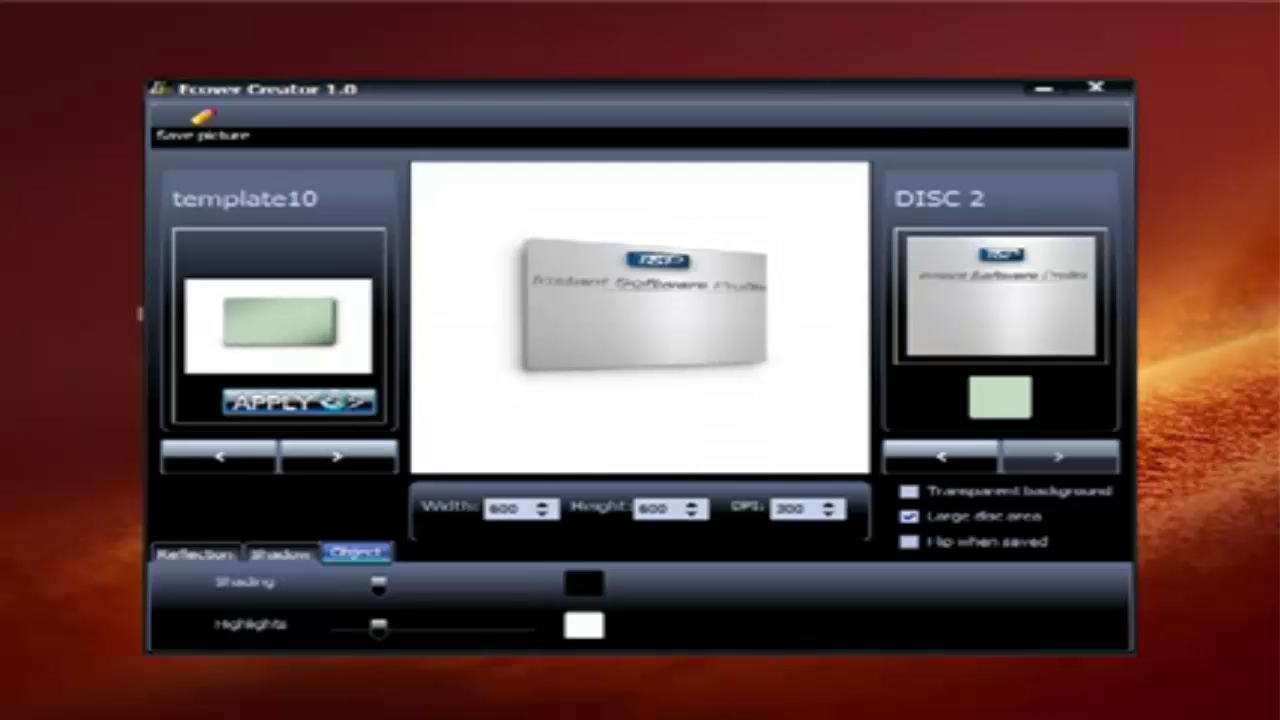
{"action": "left_click", "coordinate": [340, 406]}
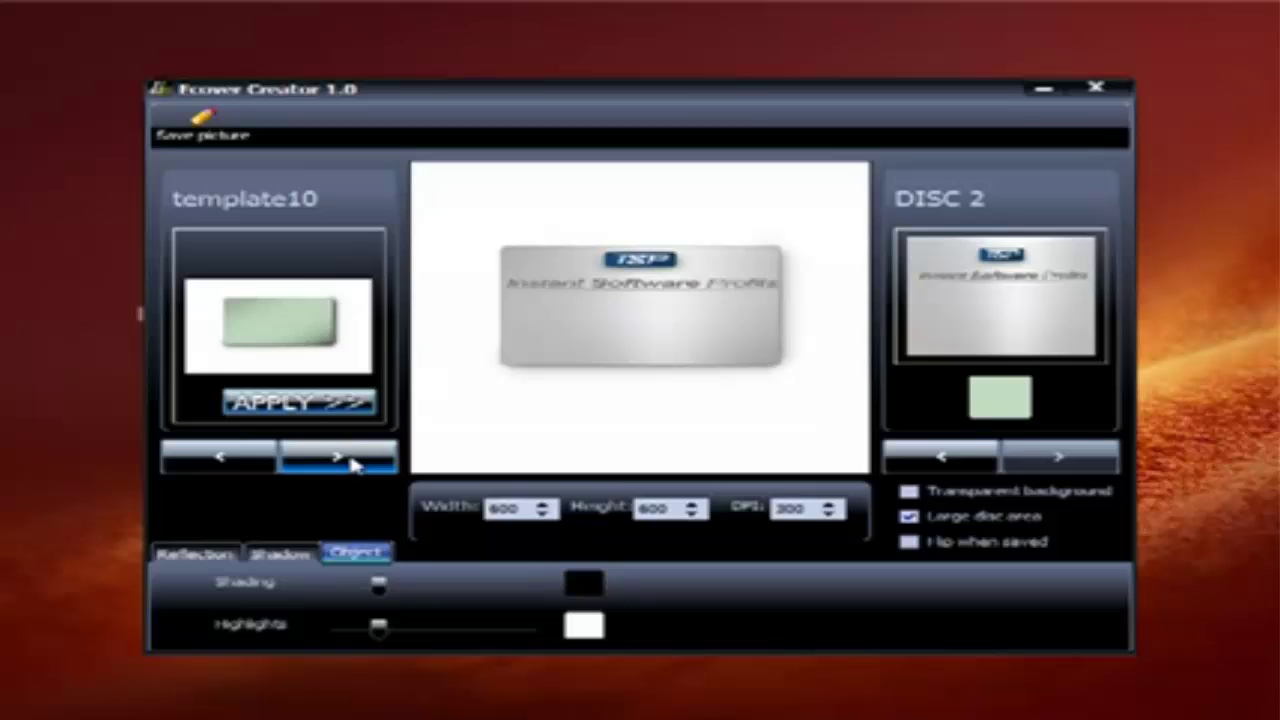
Preview templates 11 through 14, then advance to template15
{"action": "left_click", "coordinate": [350, 460]}
{"action": "left_click", "coordinate": [343, 402]}
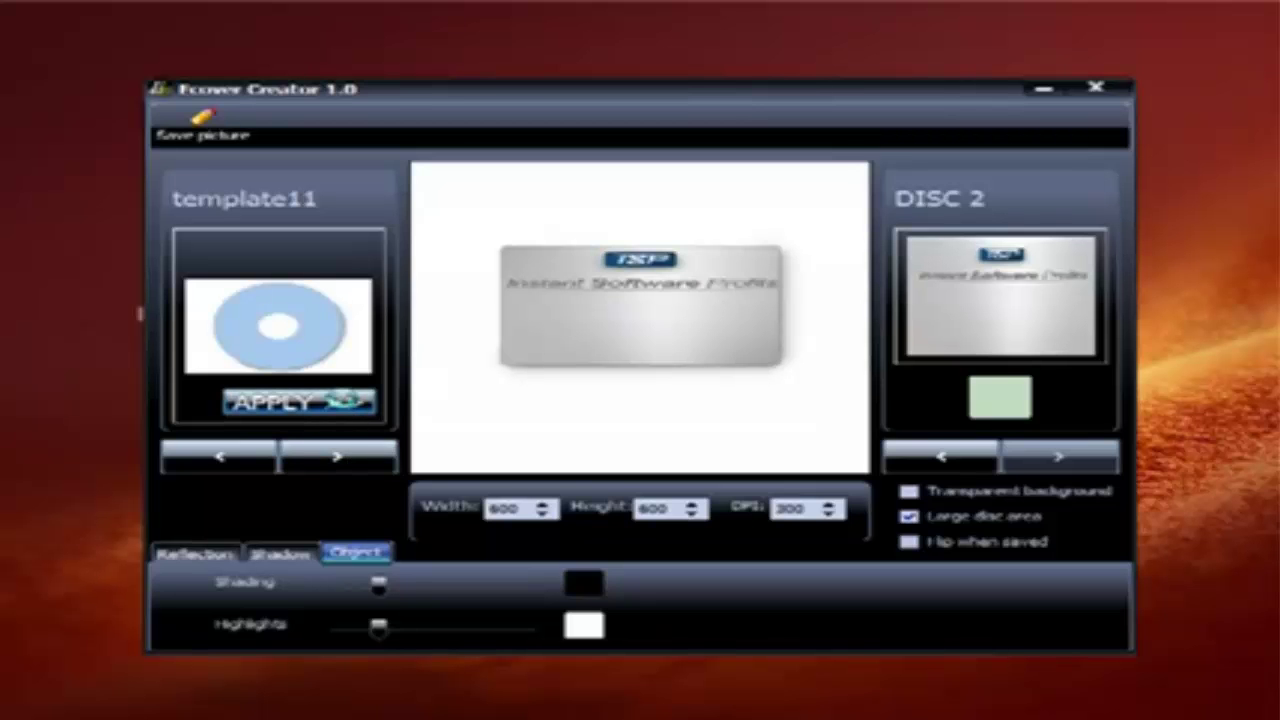
{"action": "left_click", "coordinate": [342, 458]}
{"action": "left_click", "coordinate": [343, 405]}
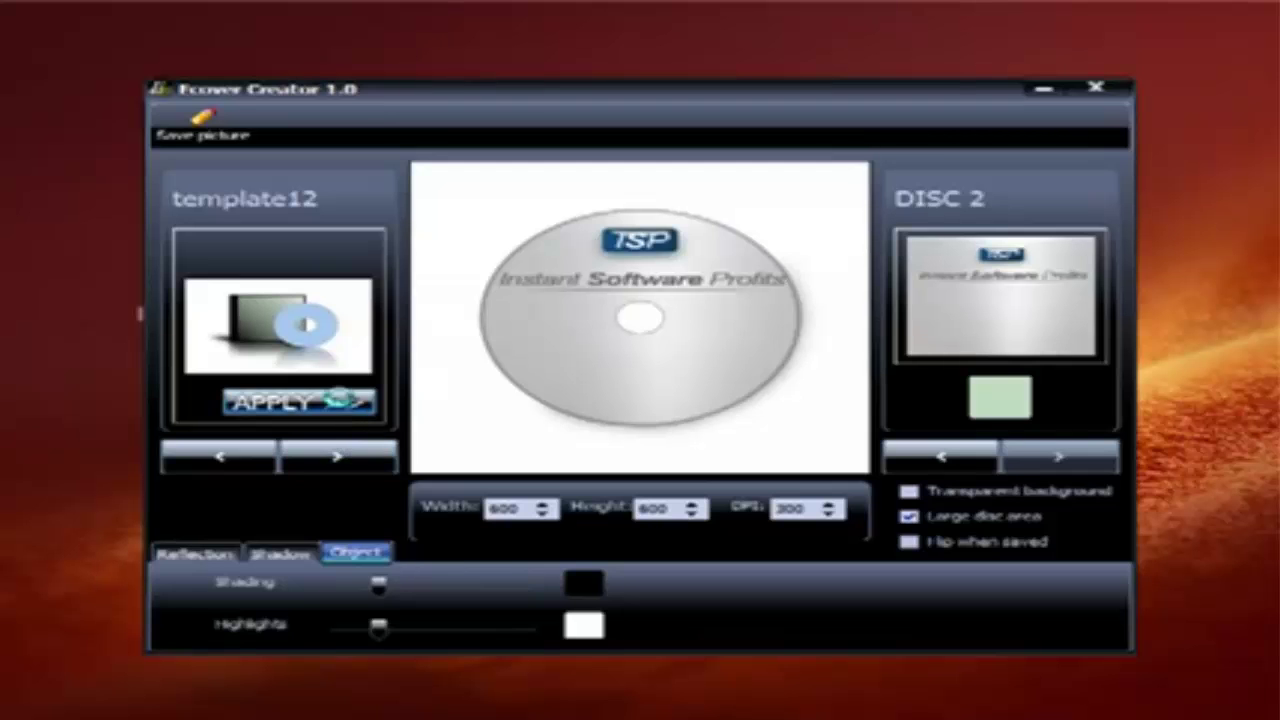
{"action": "left_click", "coordinate": [352, 466]}
{"action": "left_click", "coordinate": [344, 410]}
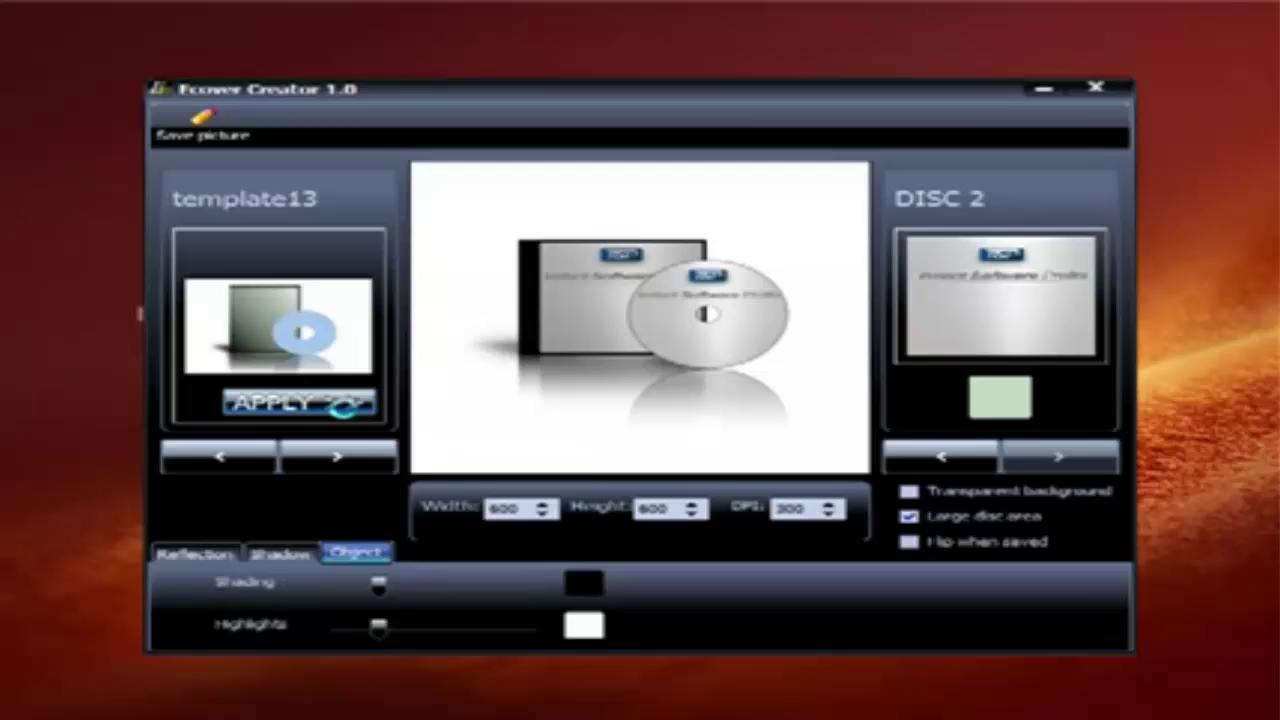
{"action": "left_click", "coordinate": [355, 458]}
{"action": "left_click", "coordinate": [345, 406]}
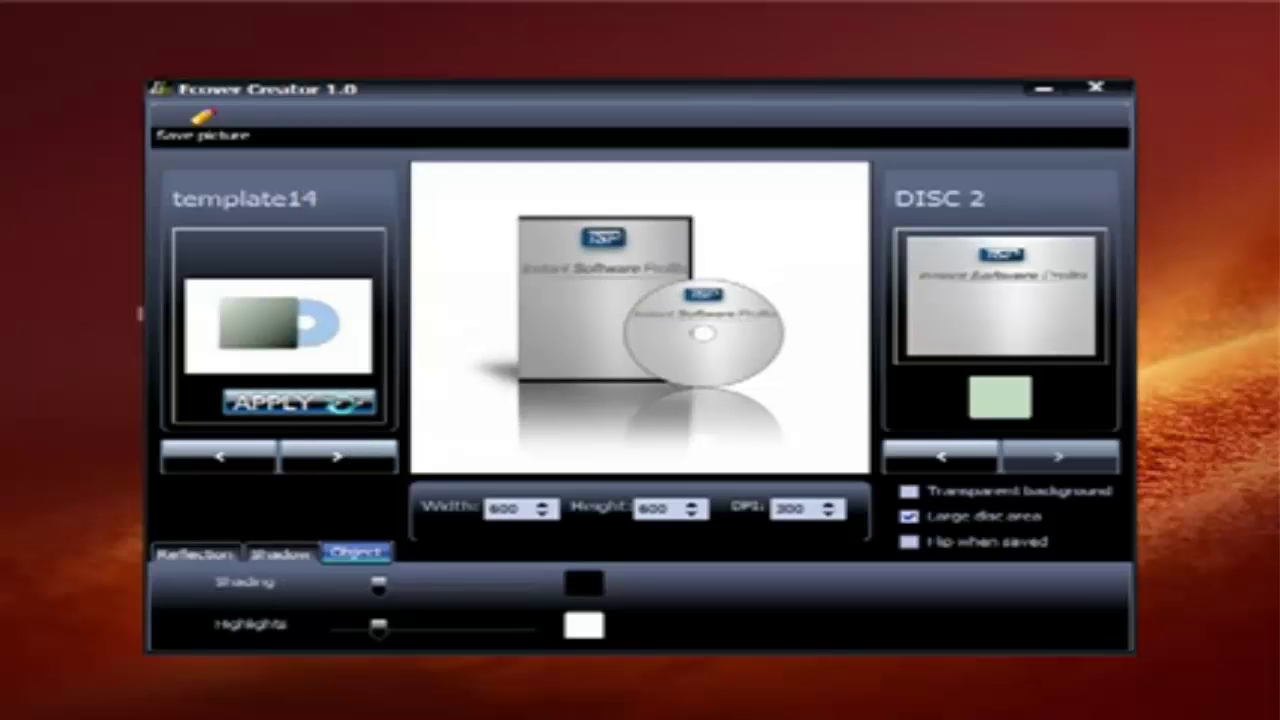
{"action": "left_click", "coordinate": [345, 460]}
Apply template15, showing the upright Instant Software Profits case with its disc propped in front
{"action": "left_click", "coordinate": [342, 404]}
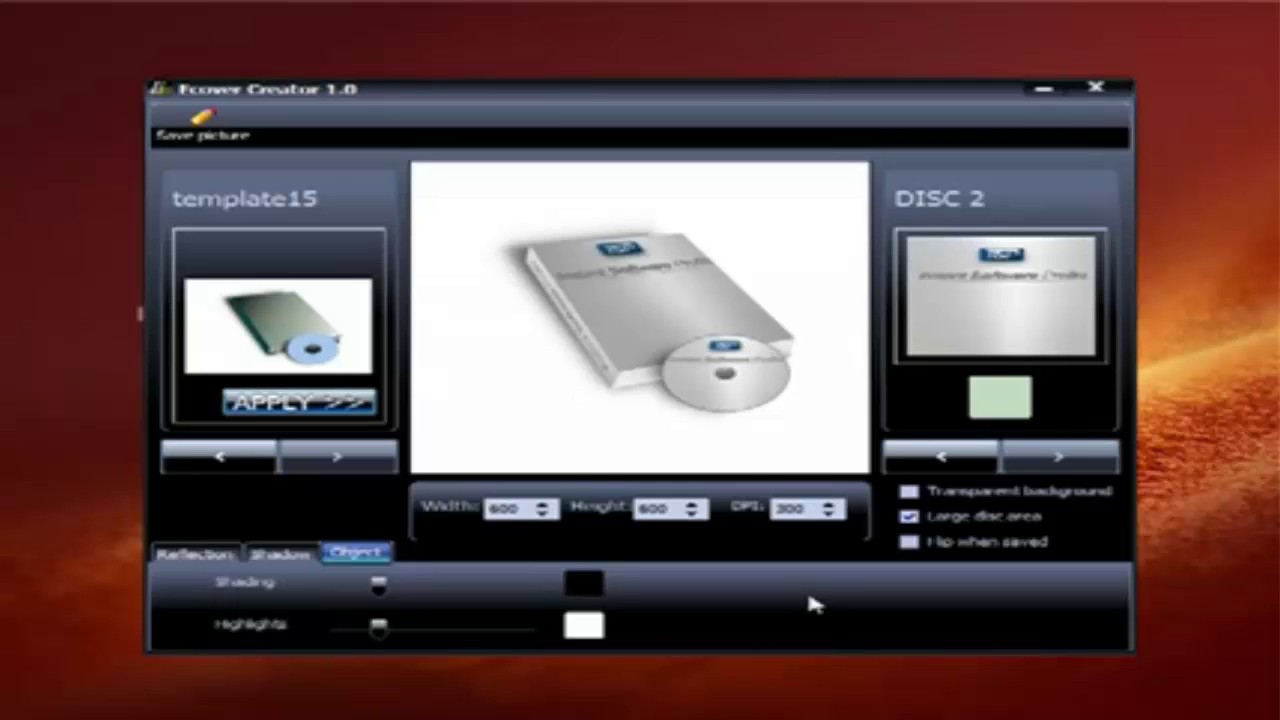
Switch on Transparent background so the template15 DVD case and disc render without the white backdrop
{"action": "left_click", "coordinate": [909, 492]}
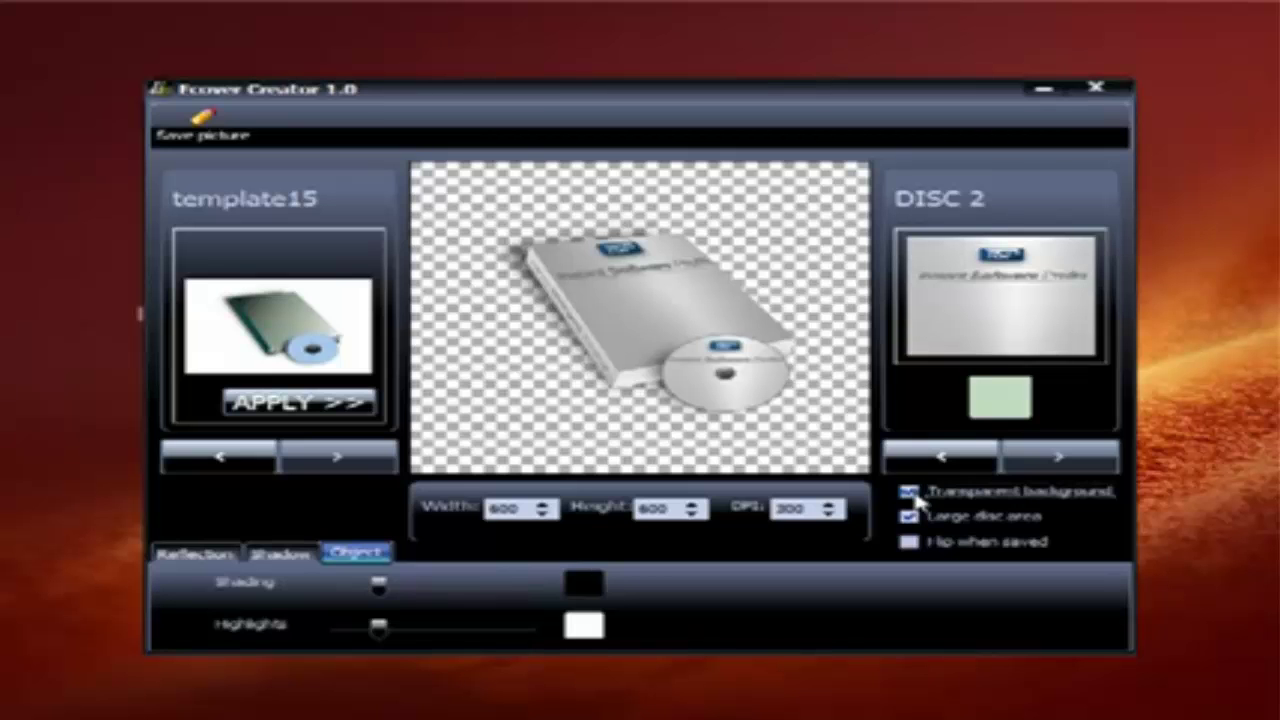
{"action": "left_click", "coordinate": [222, 140]}
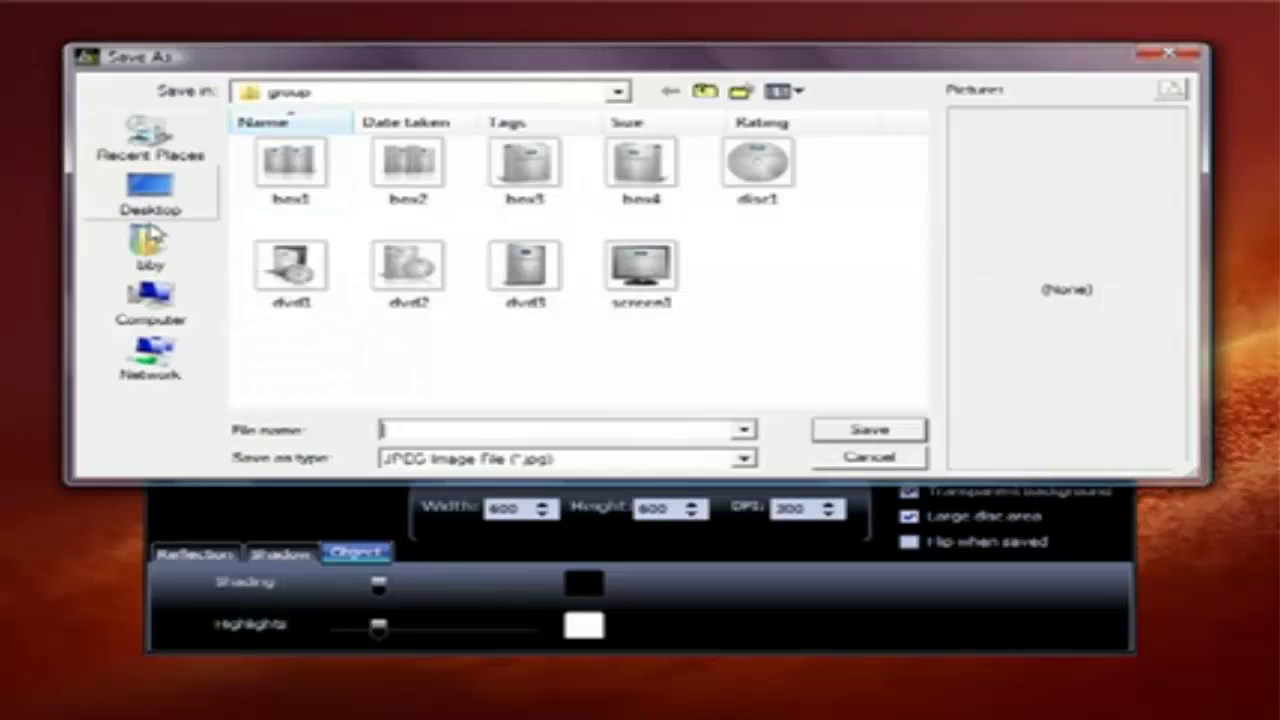
{"action": "left_click", "coordinate": [847, 464]}
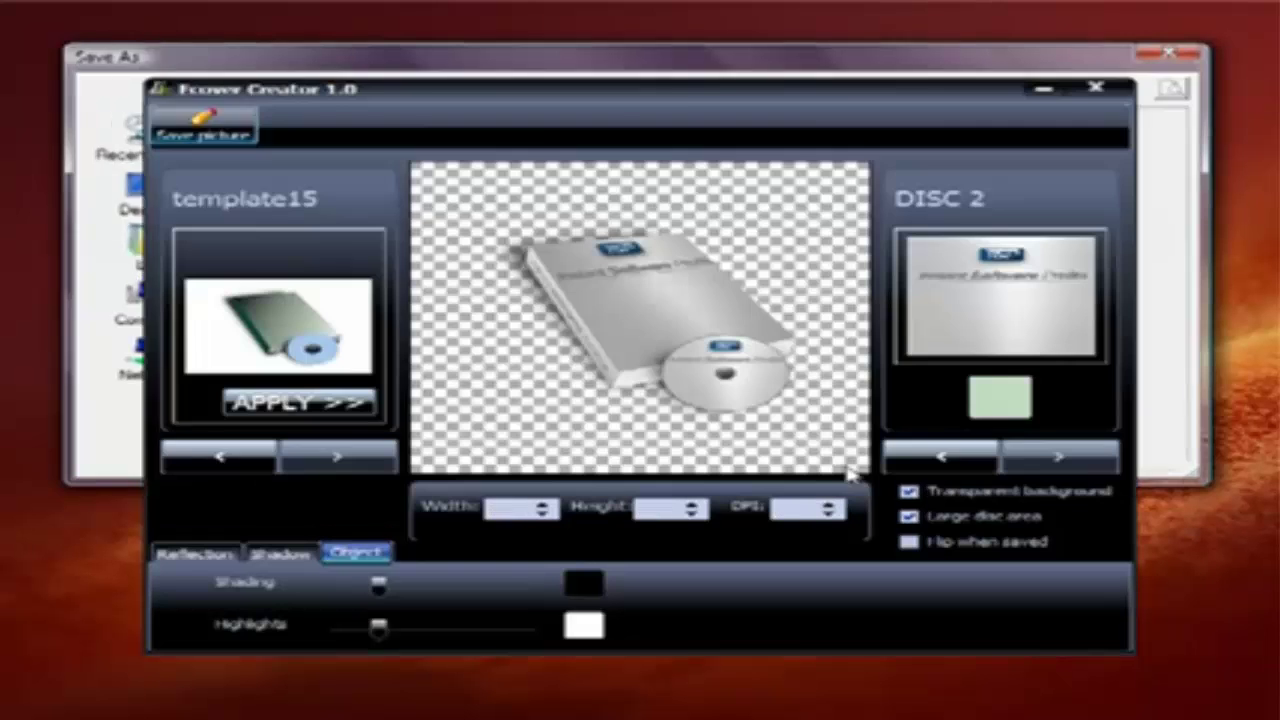